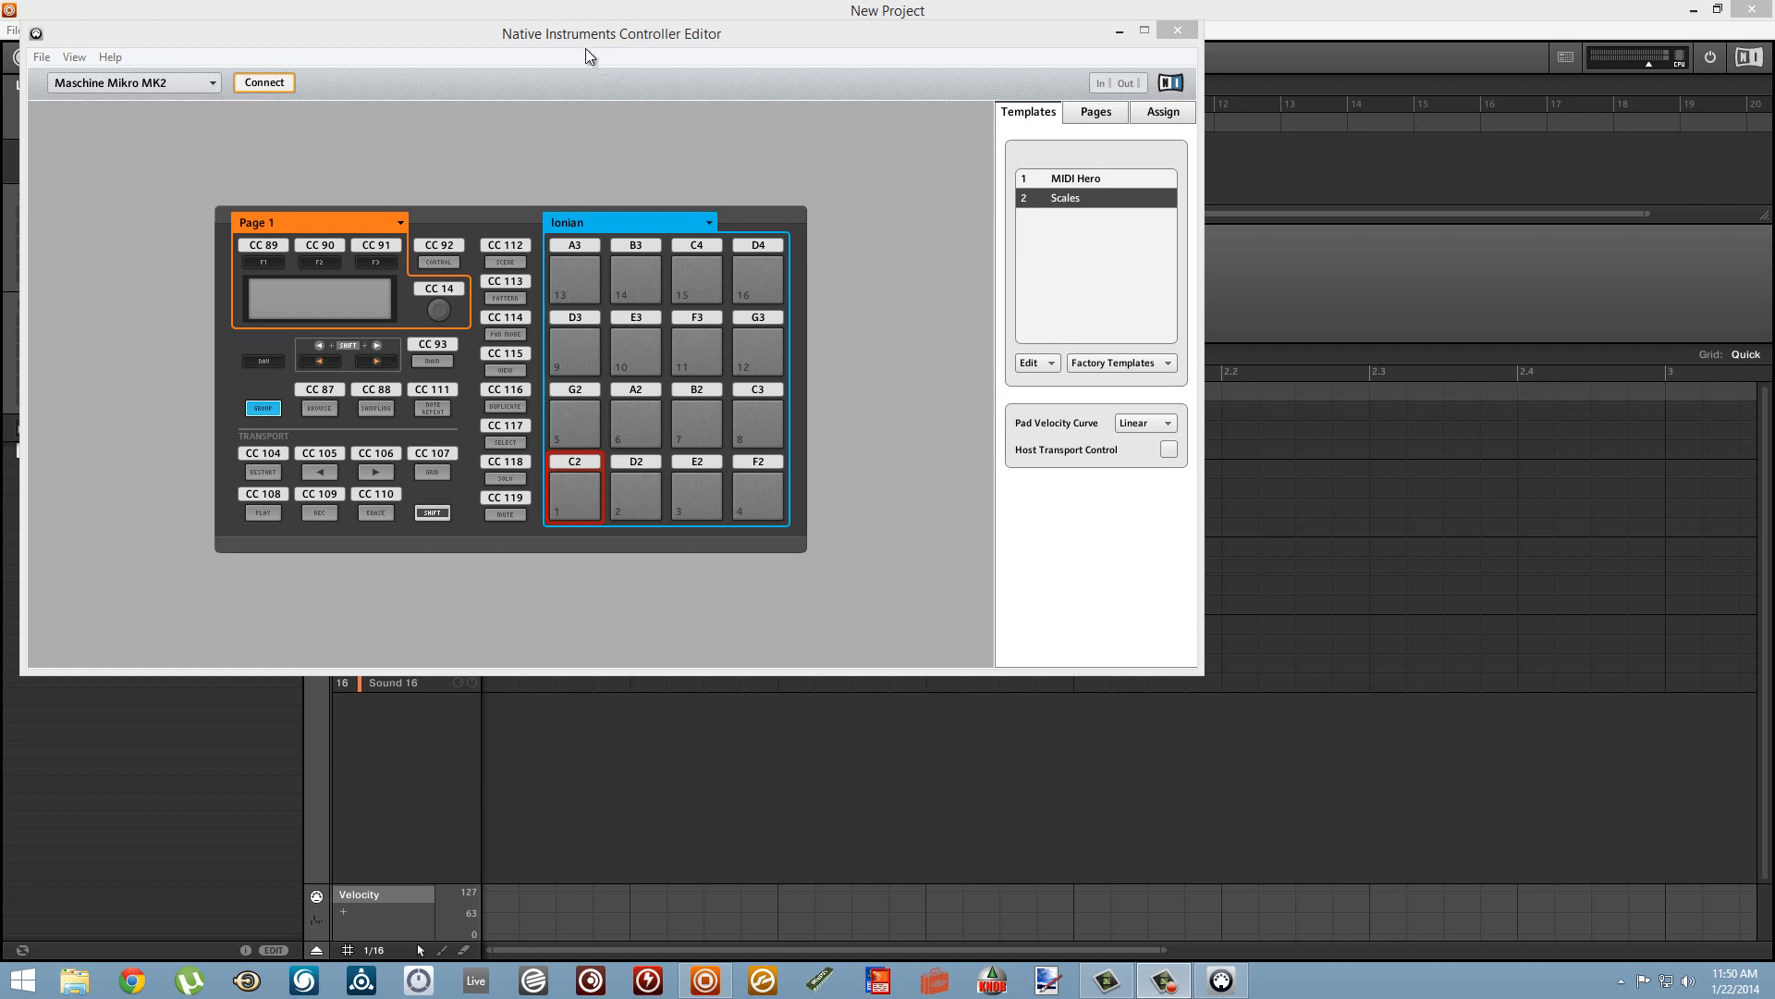
- Create a new empty Template 3 and switch its pads to Pad Page E (C3 to D#4)
{"action": "left_click_drag", "start_coordinate": [595, 46], "coordinate": [662, 118]}
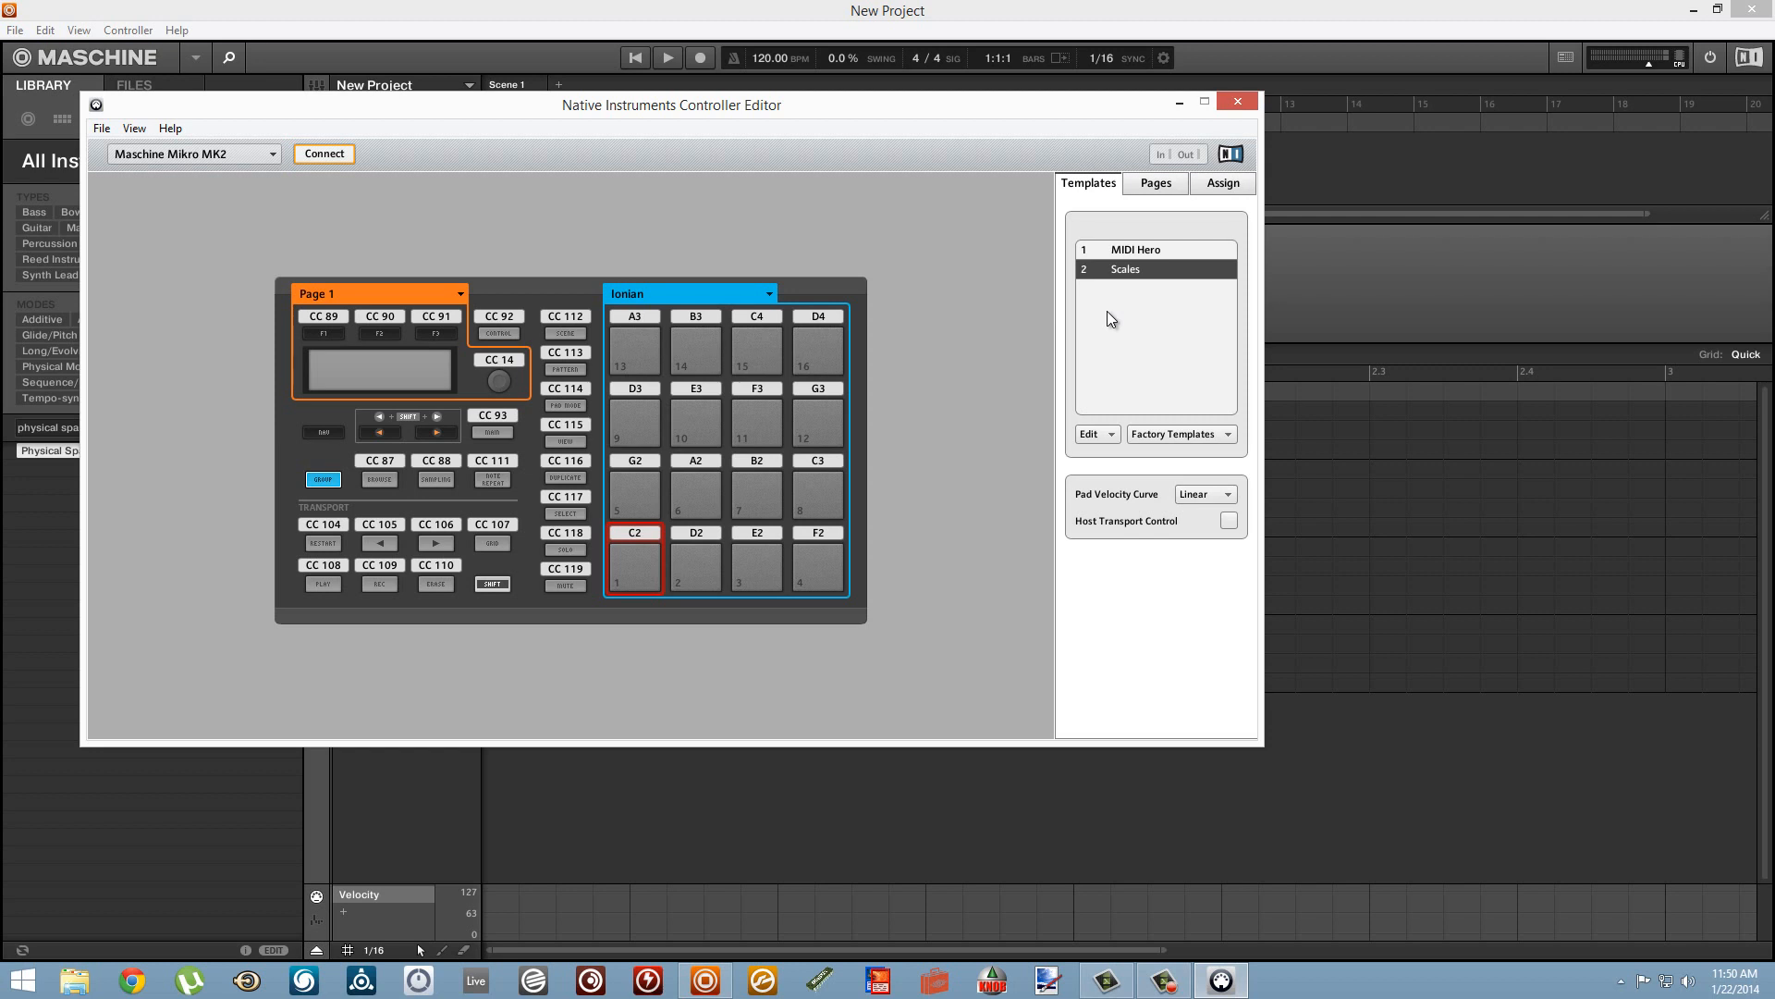
{"action": "left_click", "coordinate": [1098, 431]}
{"action": "left_click", "coordinate": [1093, 452]}
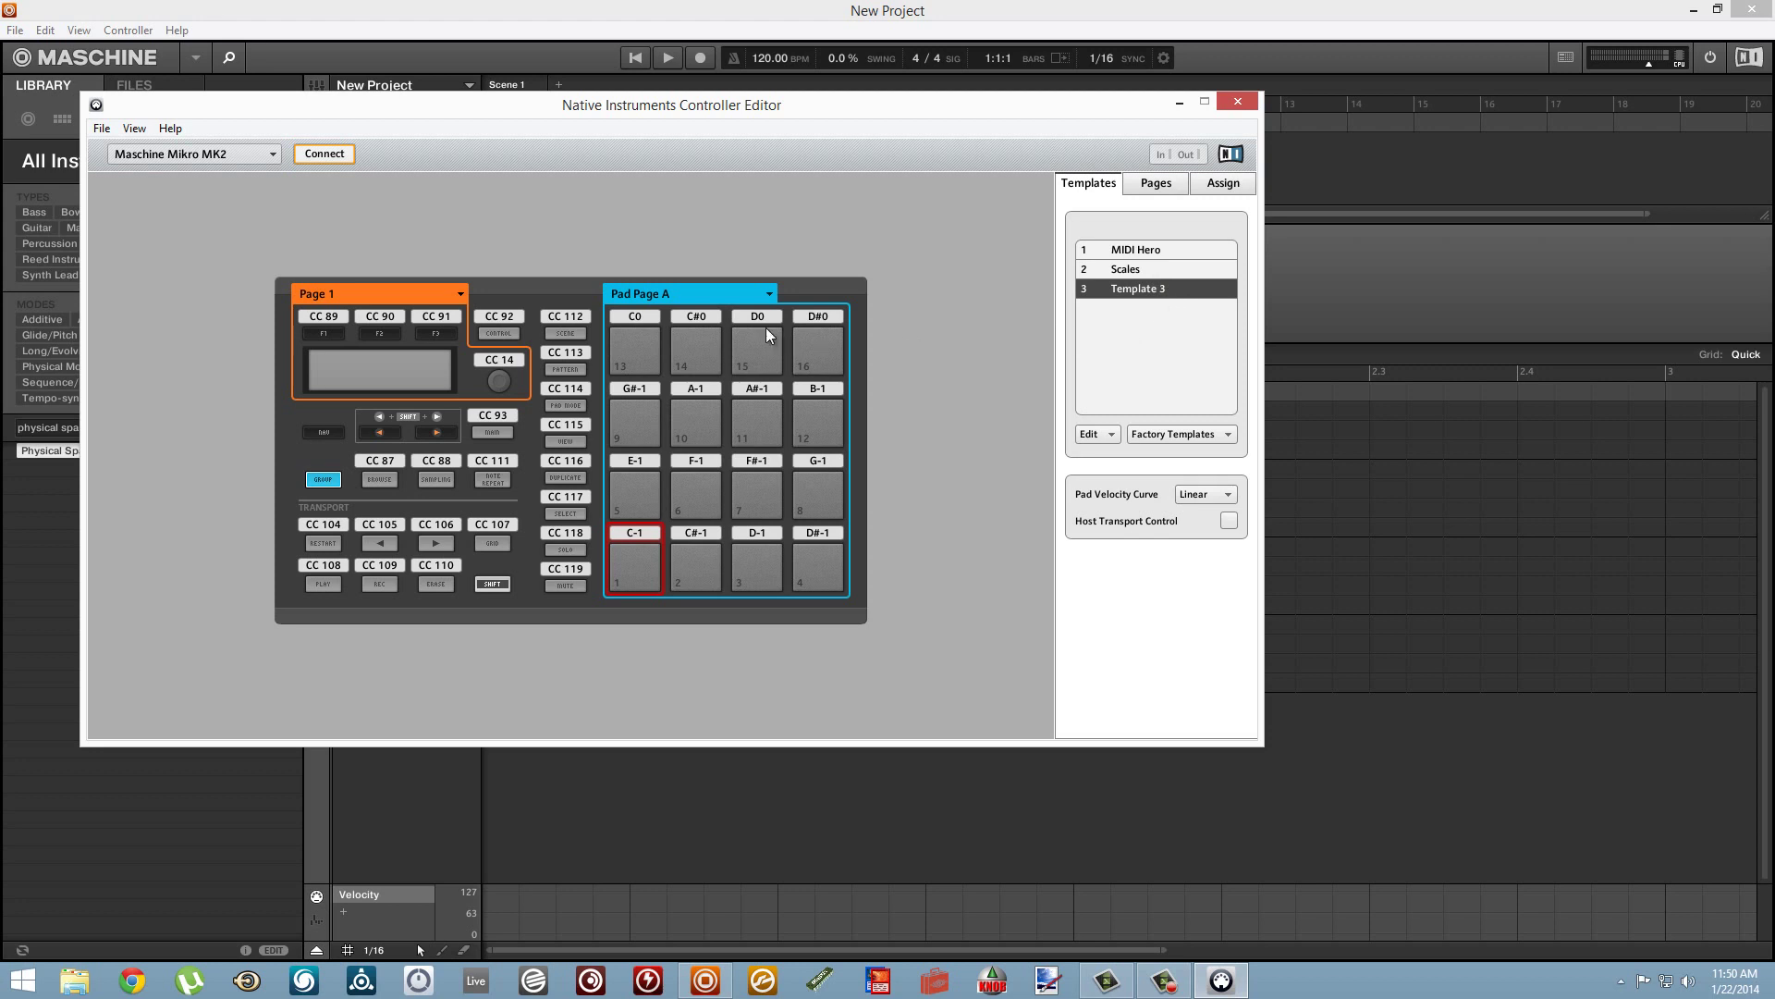
{"action": "left_click", "coordinate": [715, 296]}
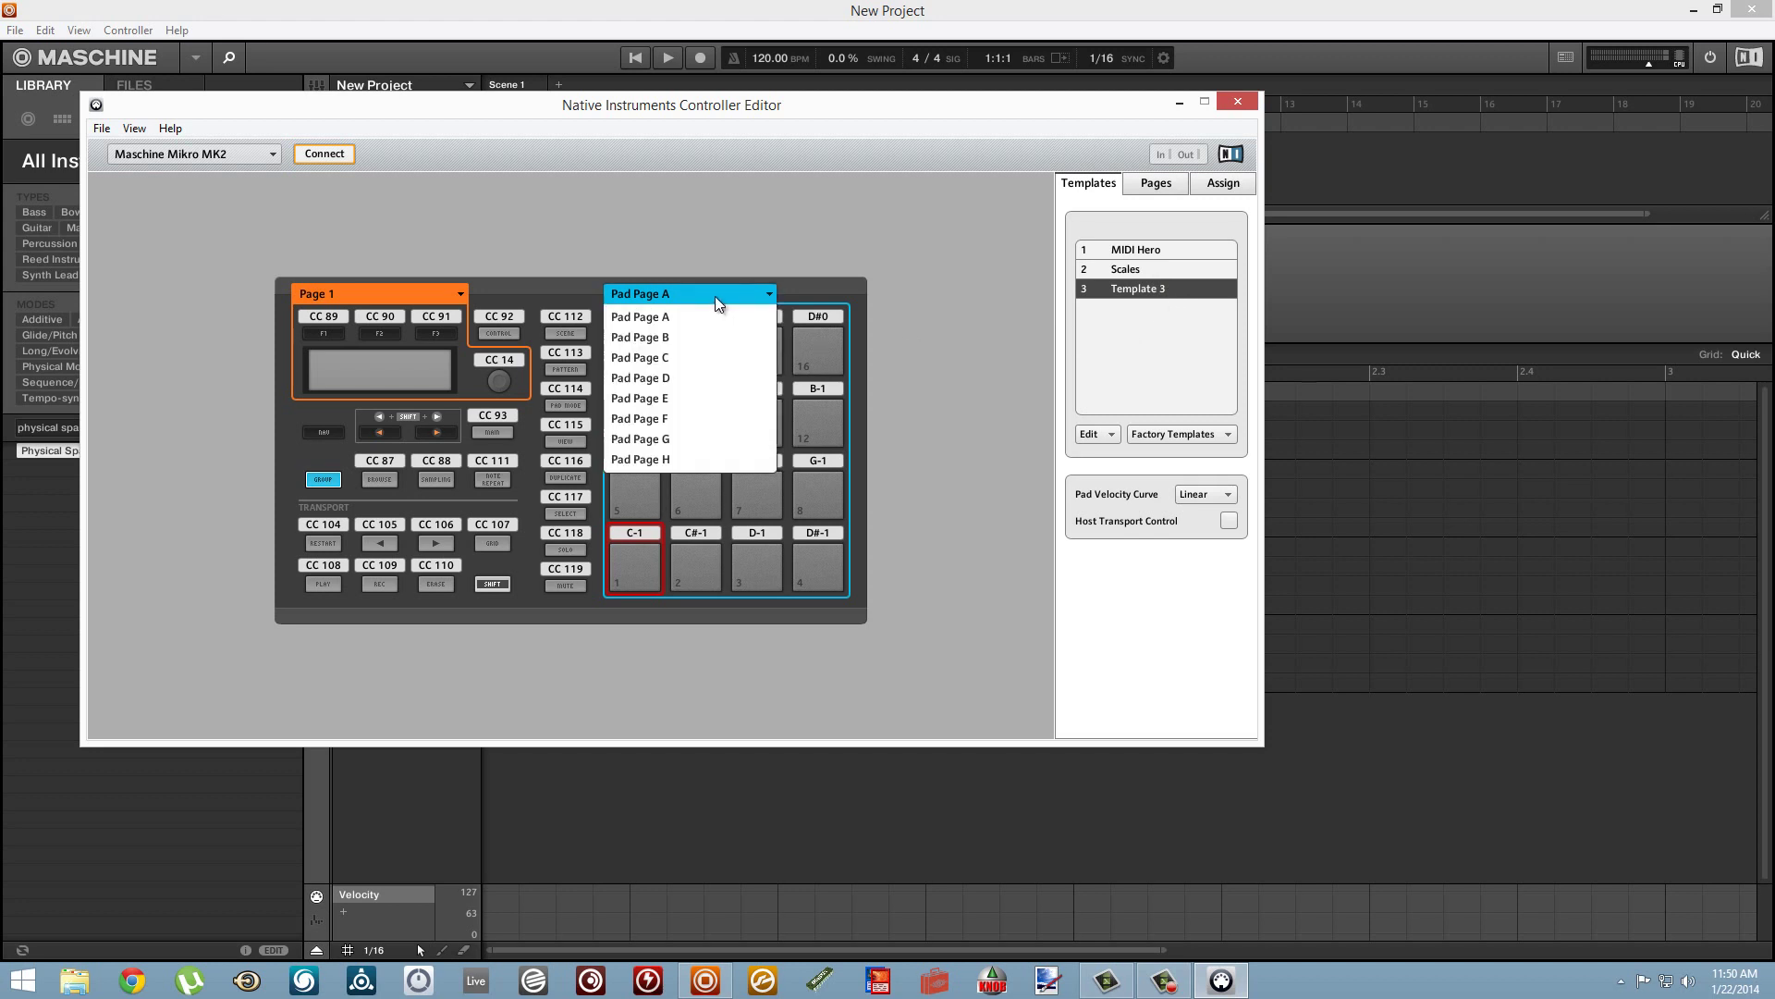
{"action": "left_click", "coordinate": [692, 401]}
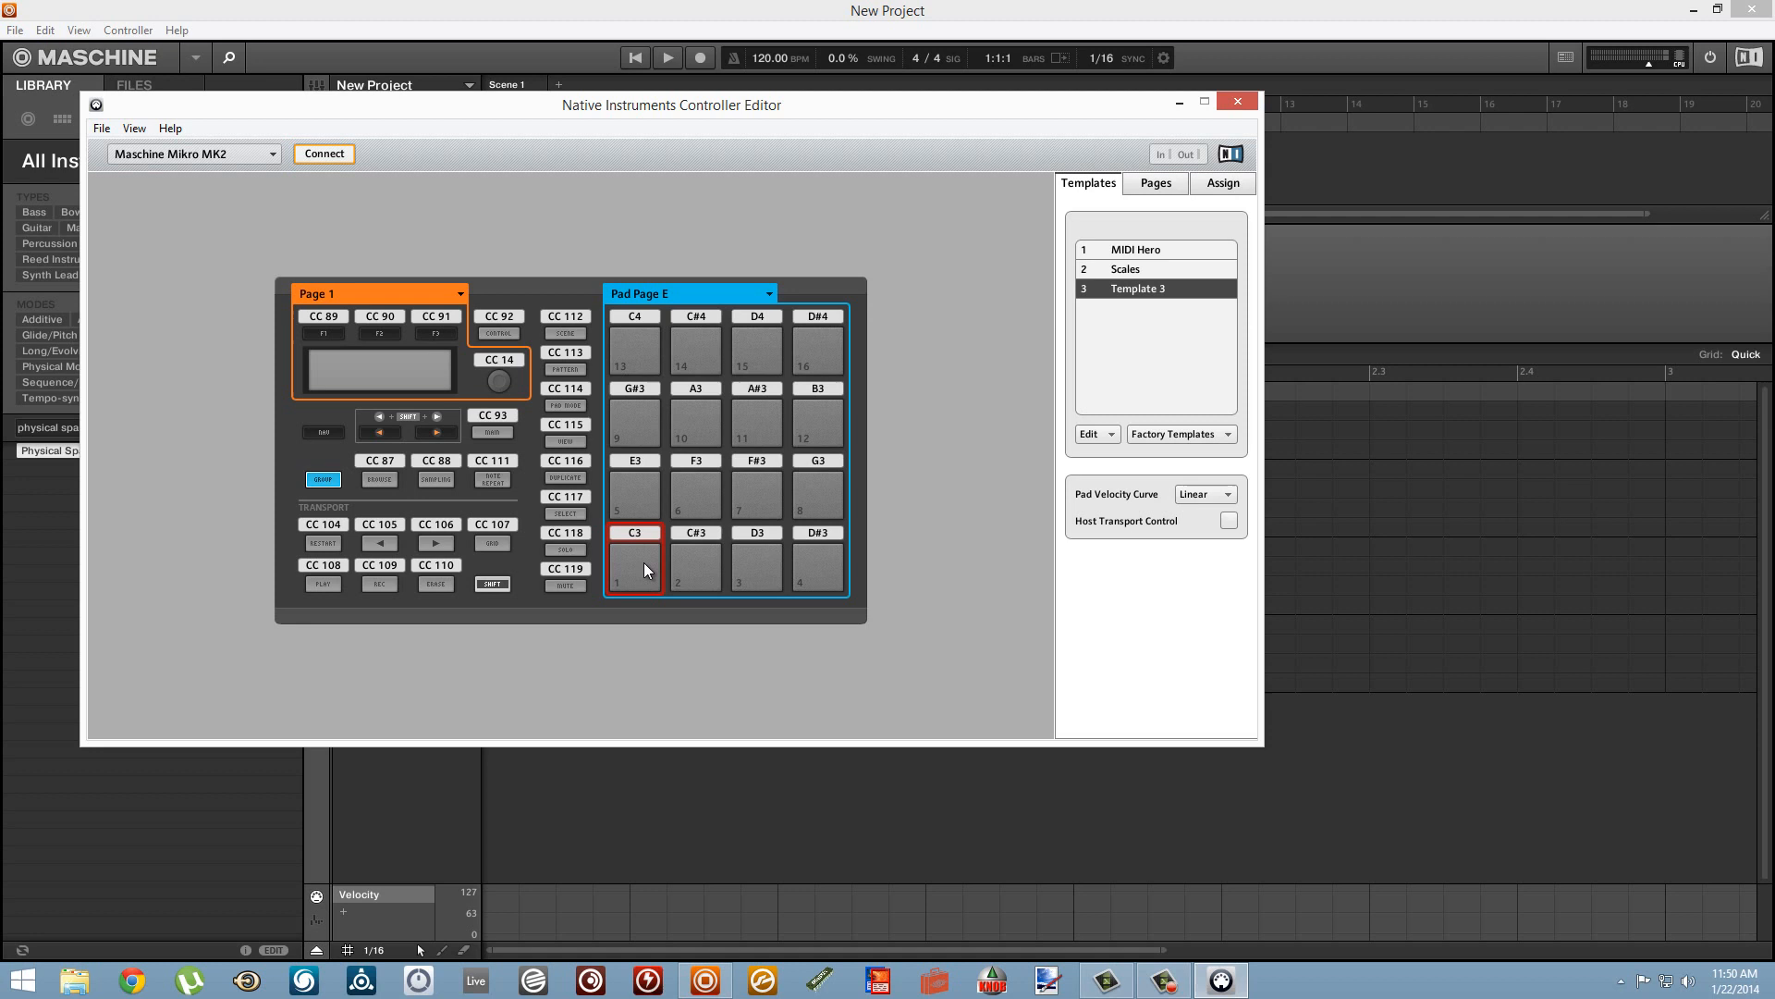
- In the Assign settings, raise pads C3 and C#3 to a fixed hit velocity of 127
{"action": "left_click", "coordinate": [1217, 187]}
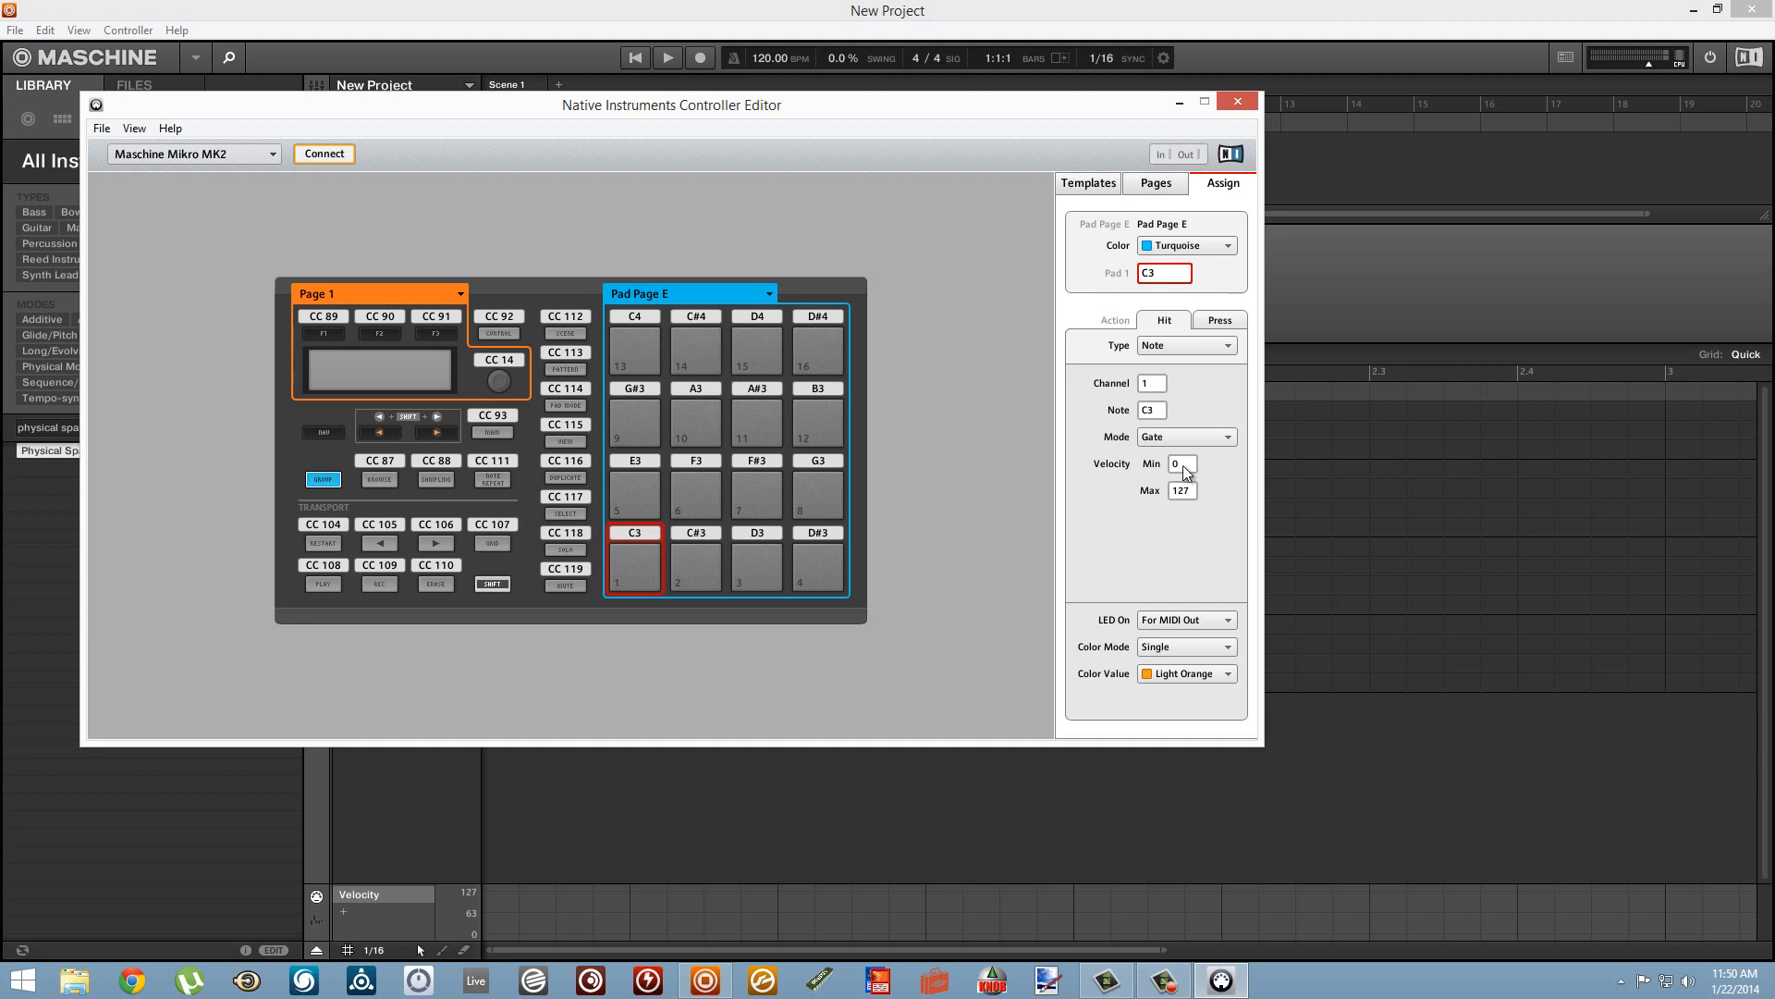
{"action": "left_click_drag", "start_coordinate": [1178, 465], "coordinate": [1186, 257]}
{"action": "left_click", "coordinate": [704, 565]}
{"action": "left_click_drag", "start_coordinate": [1186, 464], "coordinate": [1139, 127]}
{"action": "left_click", "coordinate": [751, 565]}
- Select all sixteen pads, set their minimum velocity to 127, and verify several pads individually
{"action": "key", "text": "ctrl+a"}
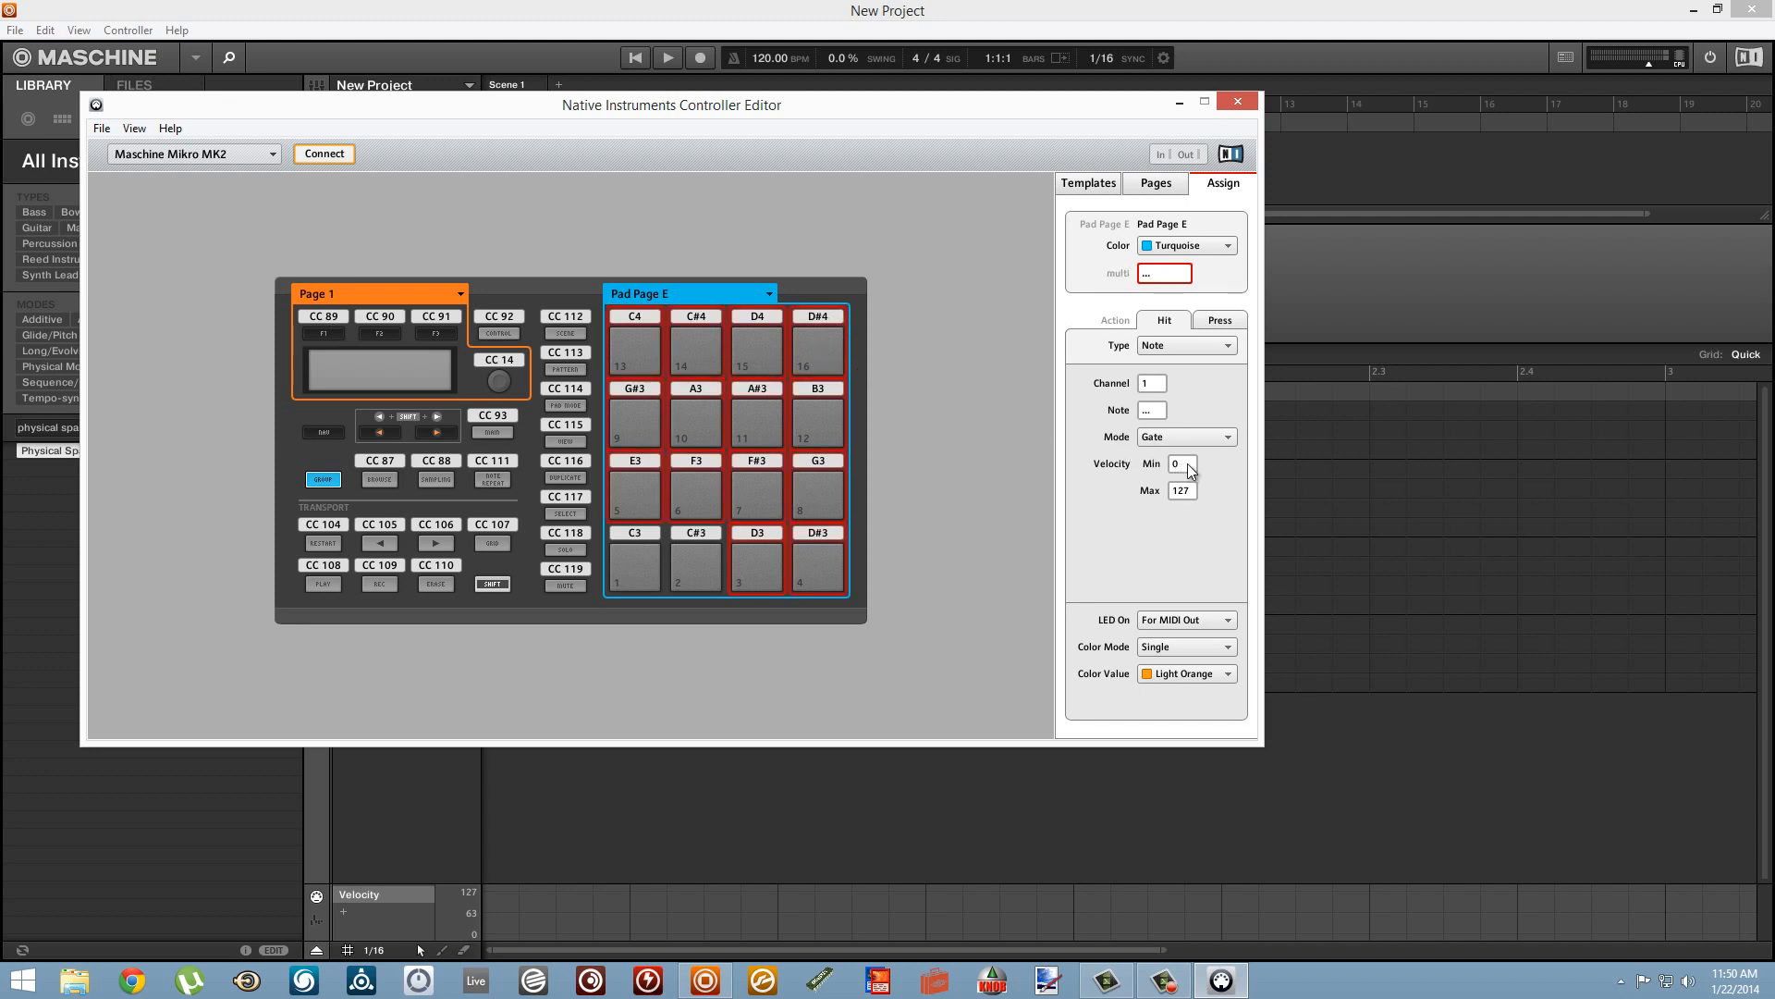
{"action": "left_click_drag", "start_coordinate": [1187, 464], "coordinate": [1096, 257]}
{"action": "left_click", "coordinate": [762, 569]}
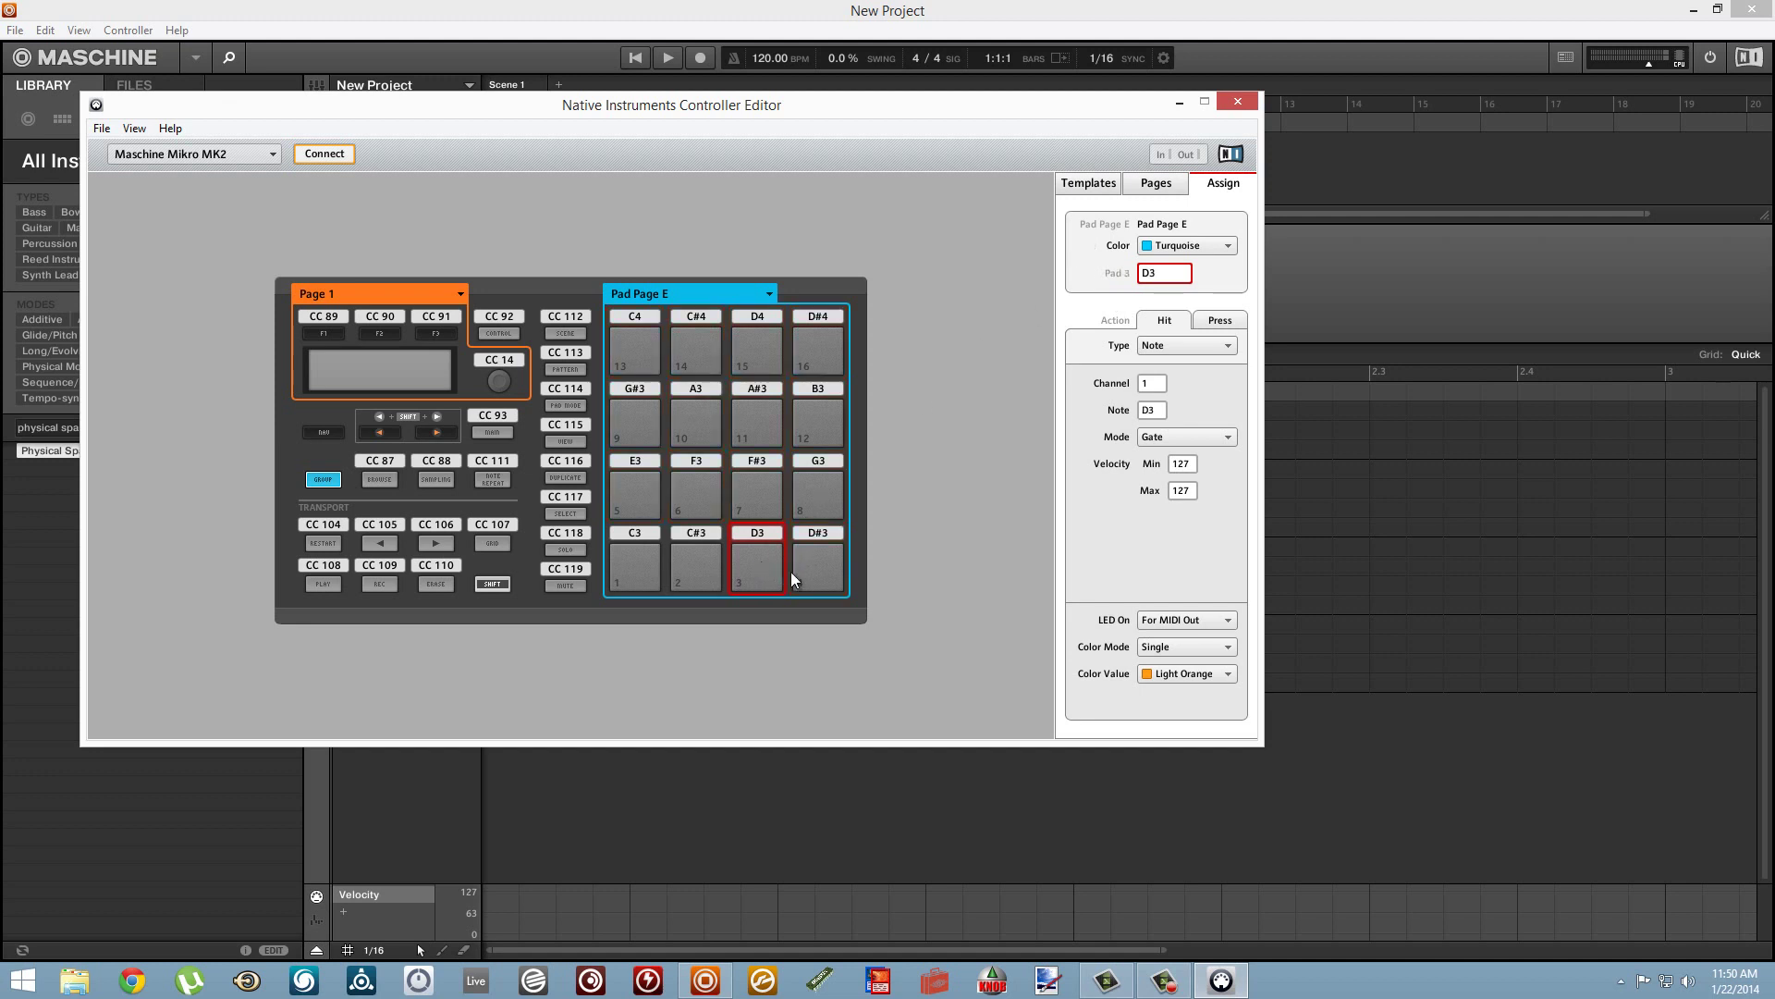
{"action": "left_click", "coordinate": [756, 556]}
{"action": "left_click", "coordinate": [755, 486]}
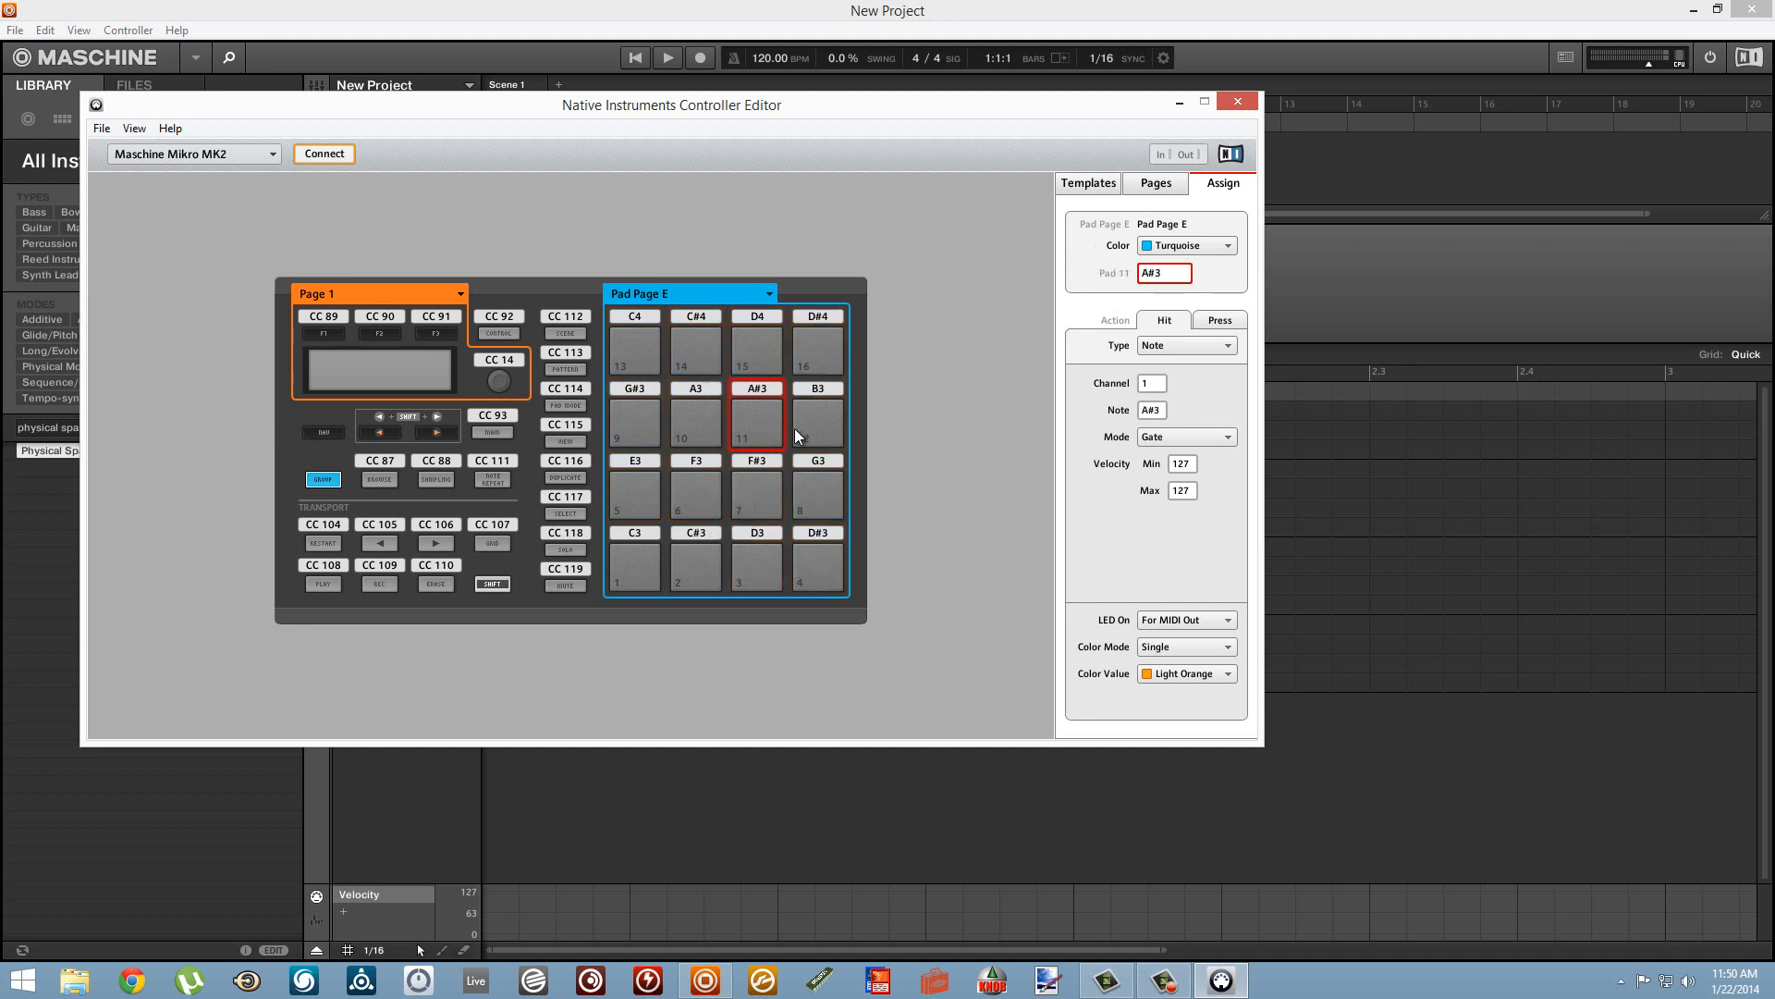
{"action": "left_click", "coordinate": [819, 416]}
{"action": "left_click", "coordinate": [825, 349]}
{"action": "left_click", "coordinate": [757, 347]}
{"action": "left_click", "coordinate": [695, 348]}
{"action": "left_click", "coordinate": [619, 568]}
- Set the press action of pad C3, then of all sixteen pads, to send Control Change 60 (0–127)
{"action": "left_click", "coordinate": [1219, 322]}
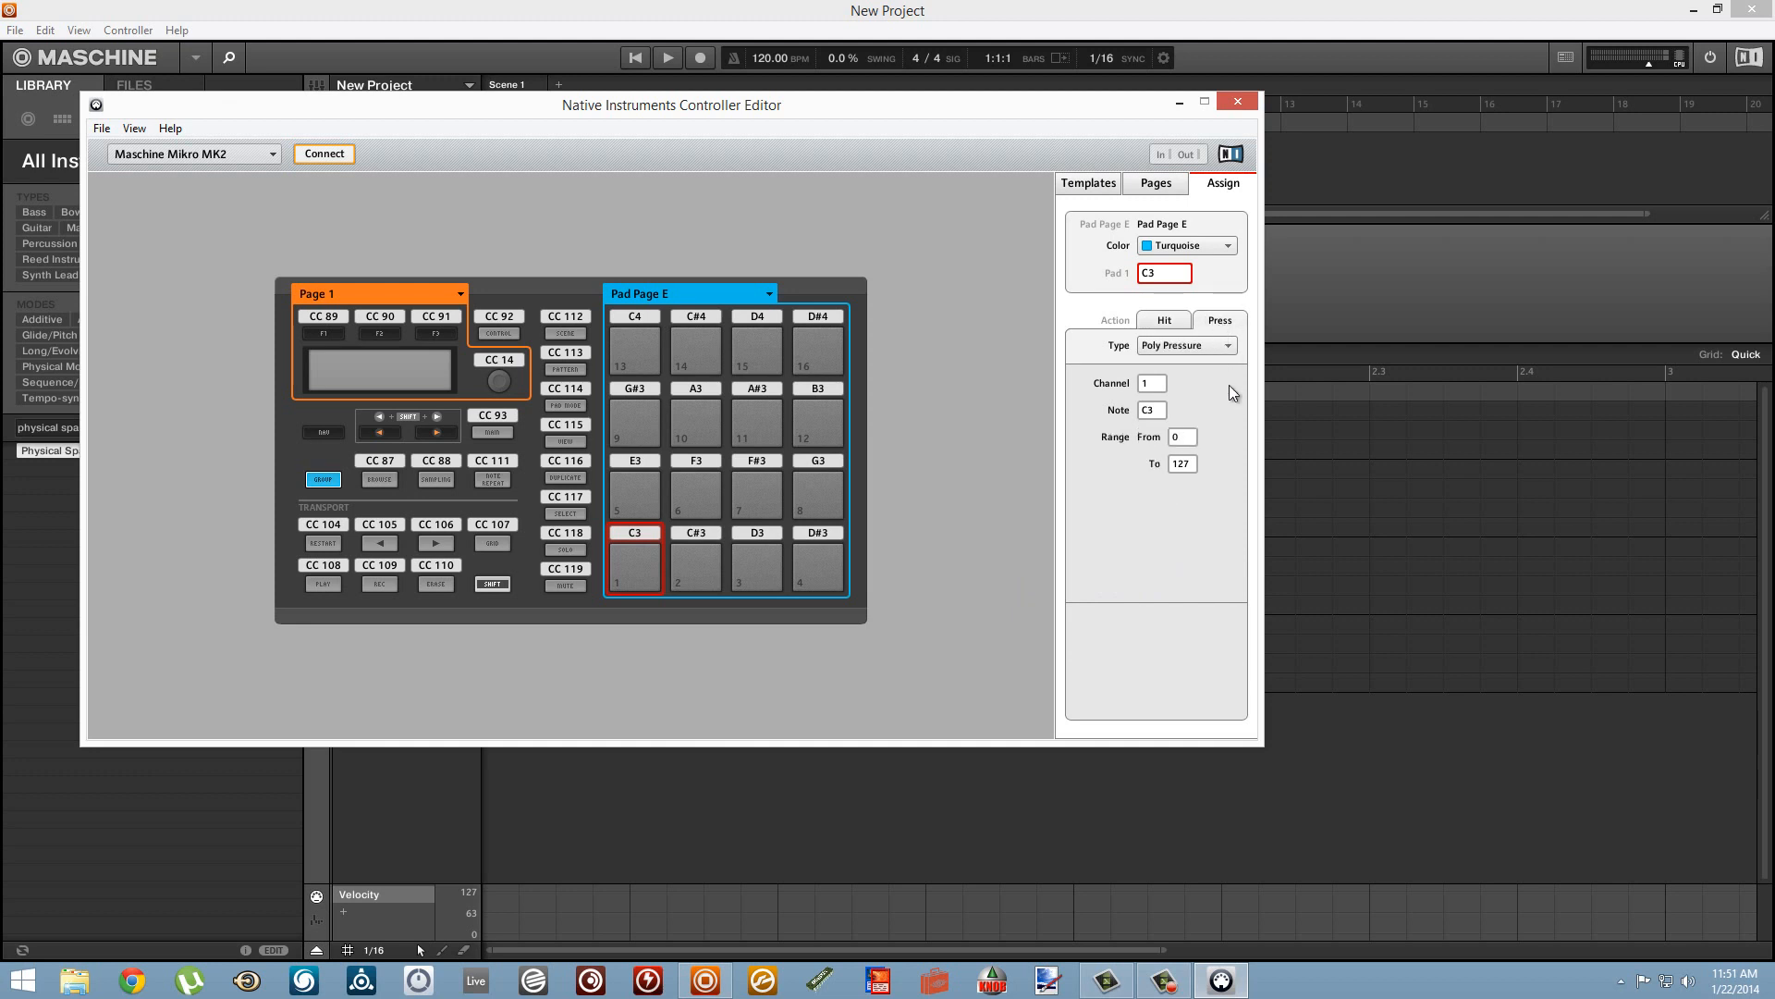
{"action": "left_click", "coordinate": [1189, 346]}
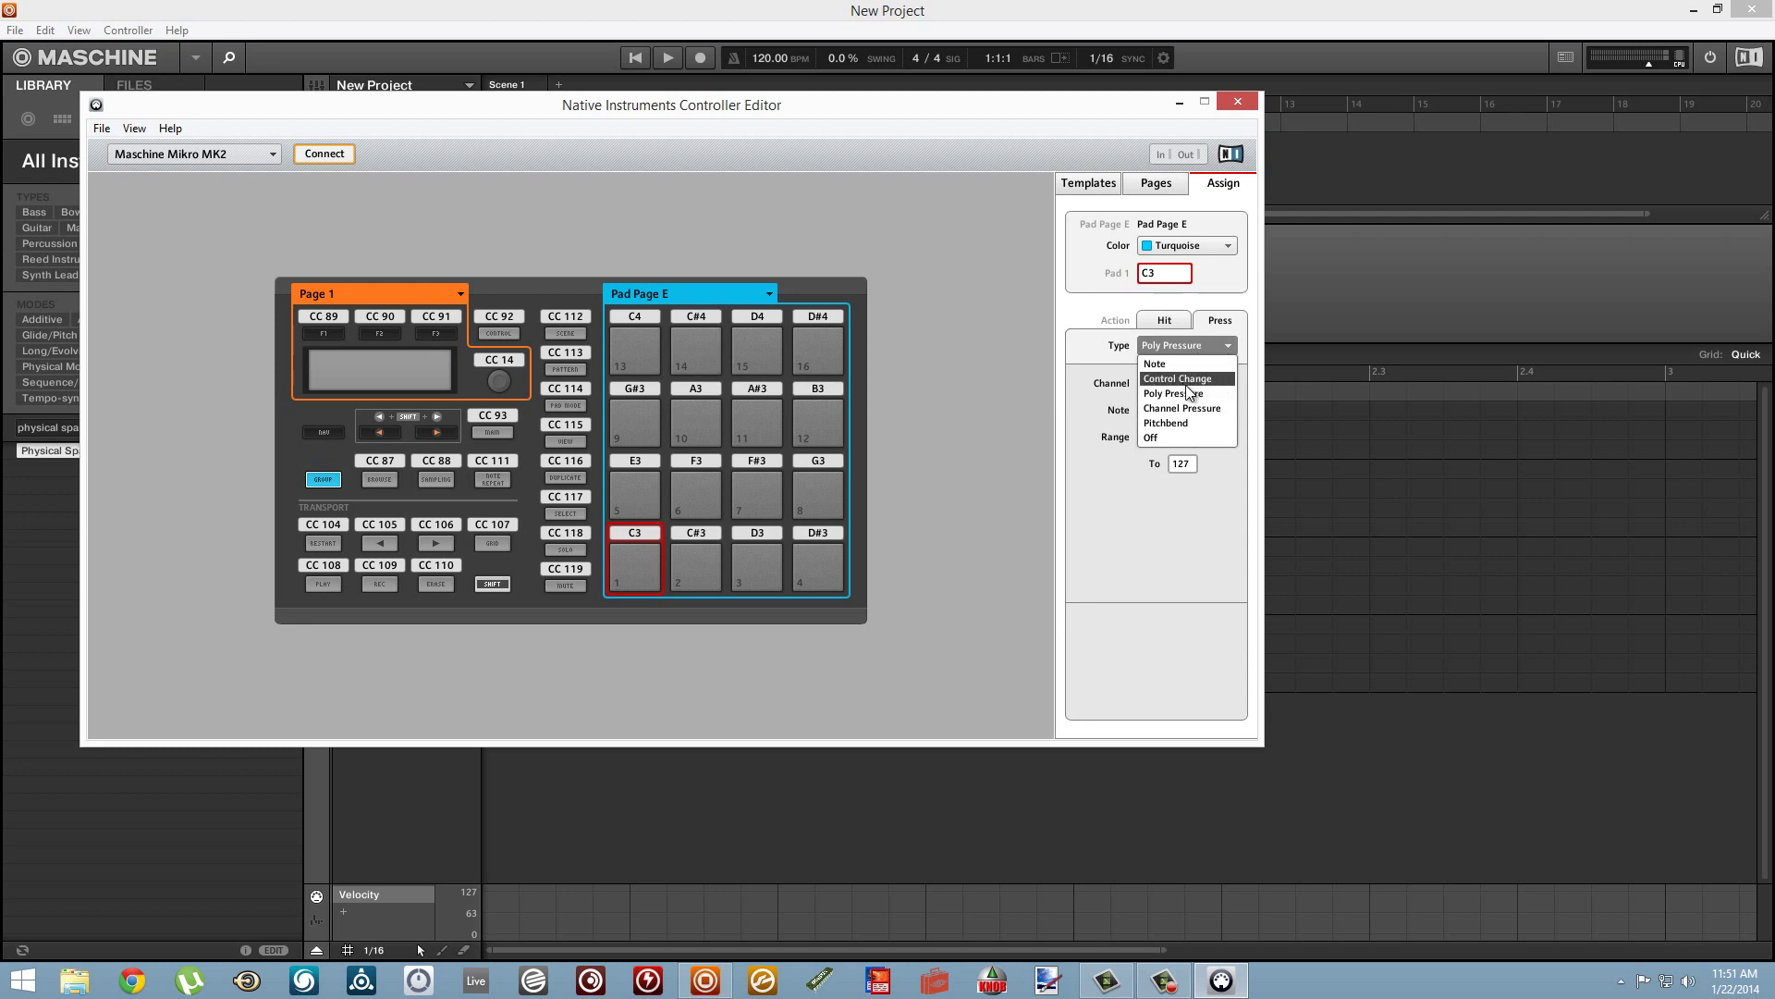
{"action": "left_click", "coordinate": [1182, 379]}
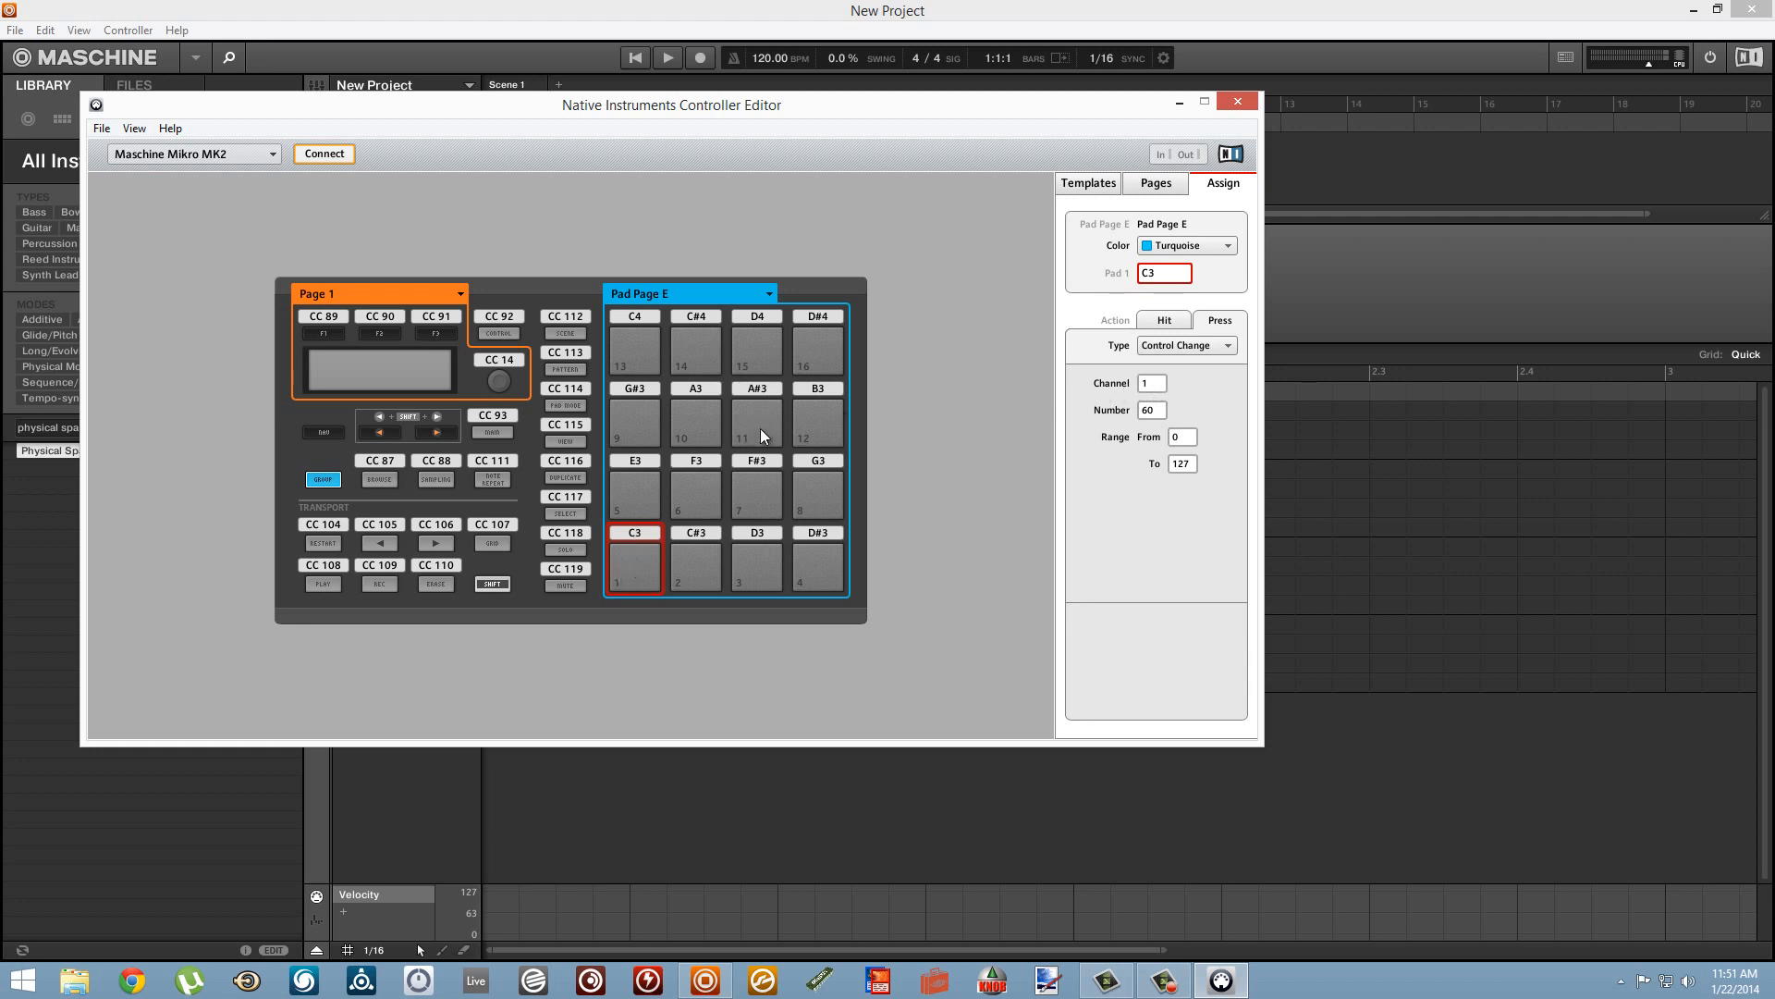
{"action": "left_click", "coordinate": [708, 556]}
{"action": "key", "text": "ctrl+a"}
{"action": "left_click", "coordinate": [1188, 344]}
{"action": "left_click", "coordinate": [1172, 379]}
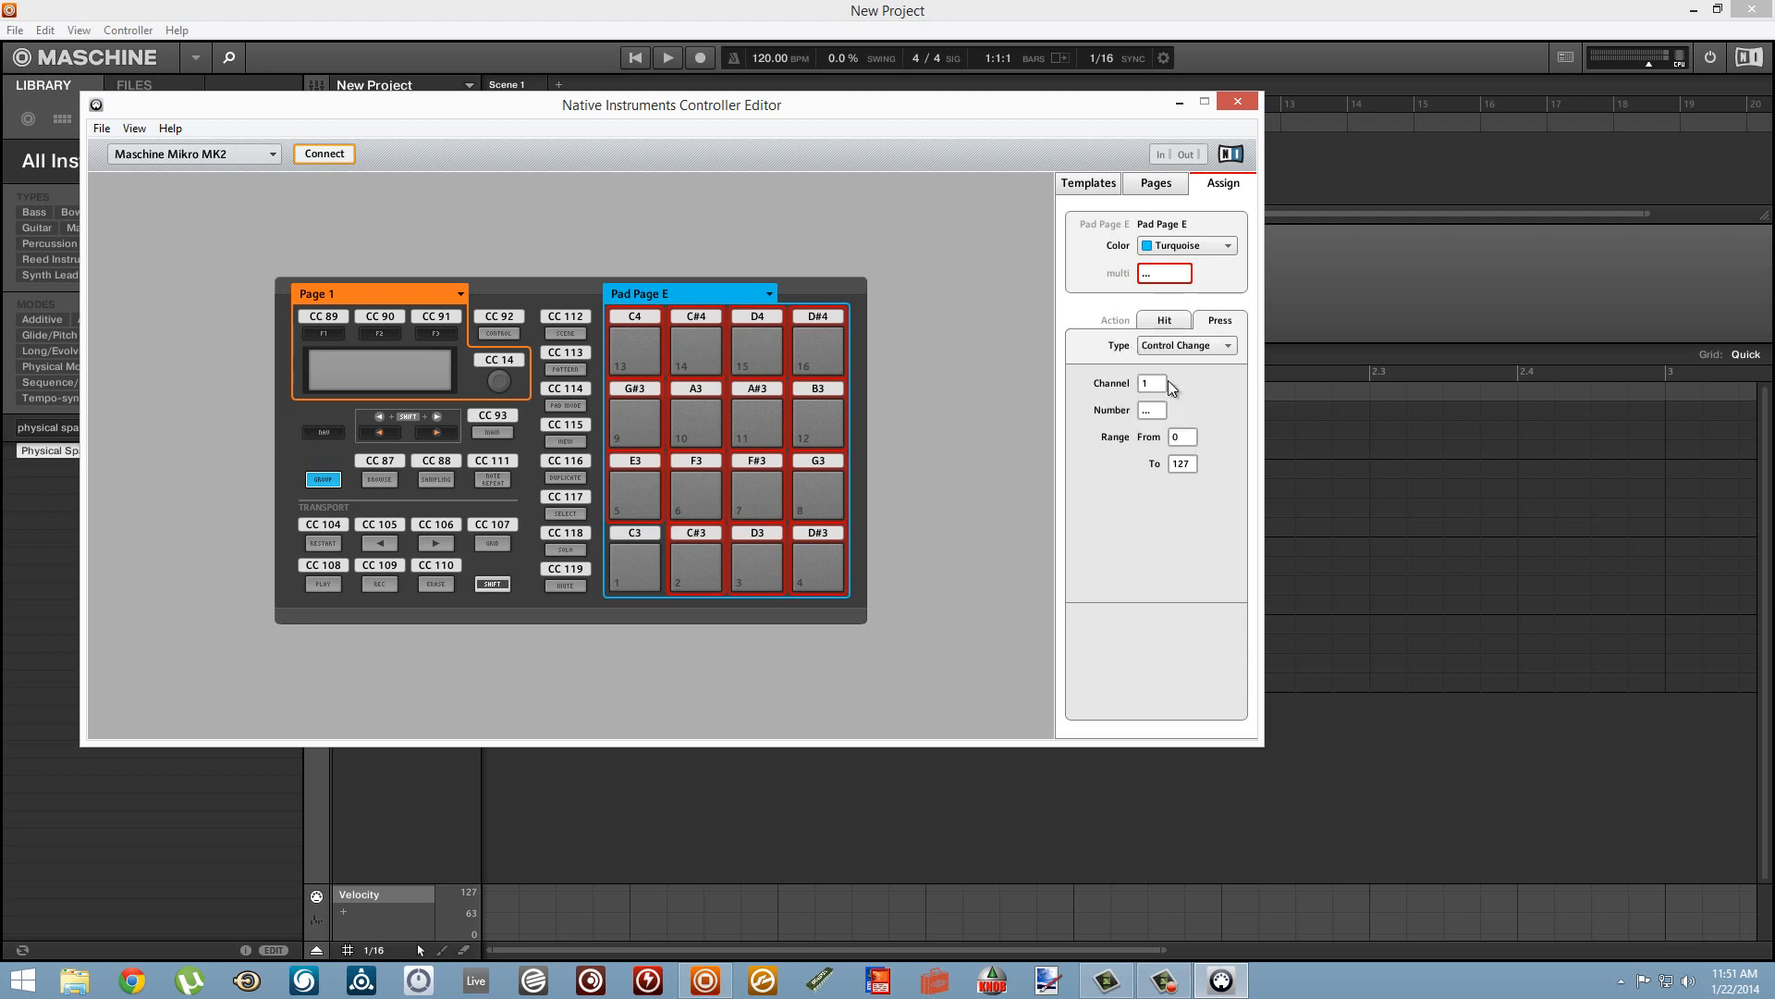
- Check the CC number on individual pads, then return to the Templates list
{"action": "left_click", "coordinate": [647, 571]}
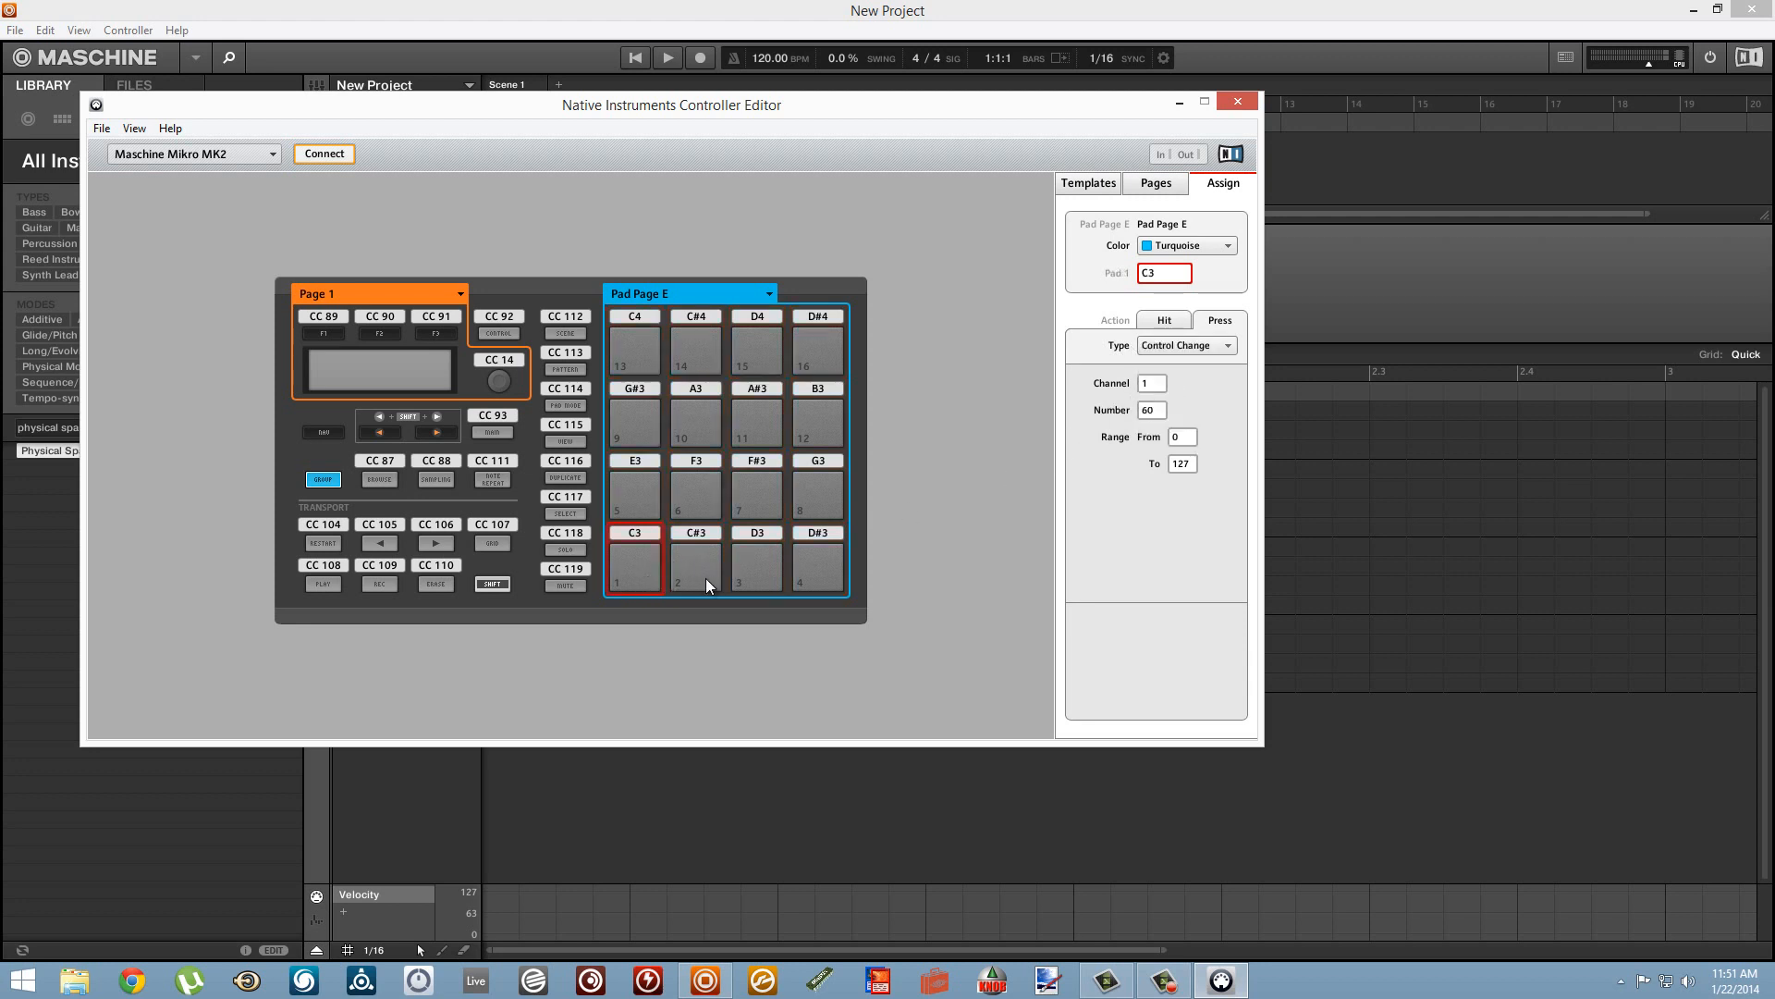
{"action": "left_click", "coordinate": [800, 572]}
{"action": "left_click", "coordinate": [635, 556]}
{"action": "left_click", "coordinate": [809, 340], "text": "shift"}
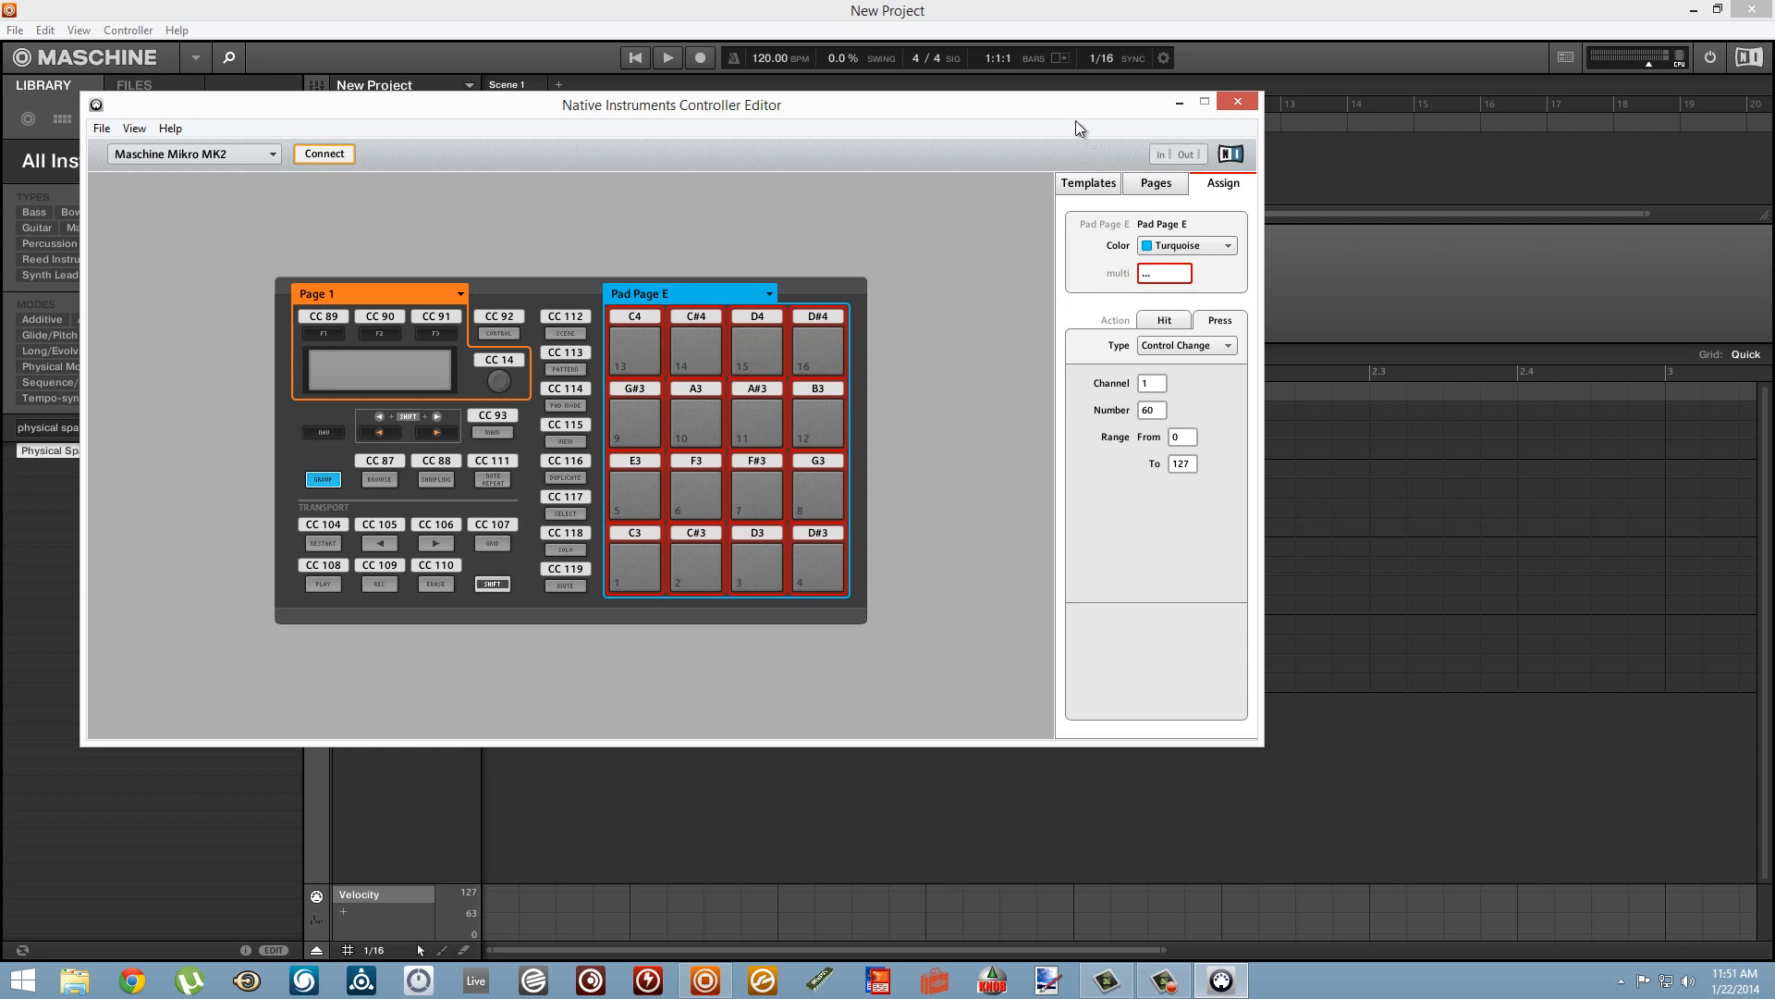
{"action": "left_click_drag", "start_coordinate": [1075, 121], "coordinate": [1200, 112]}
{"action": "left_click", "coordinate": [1211, 180]}
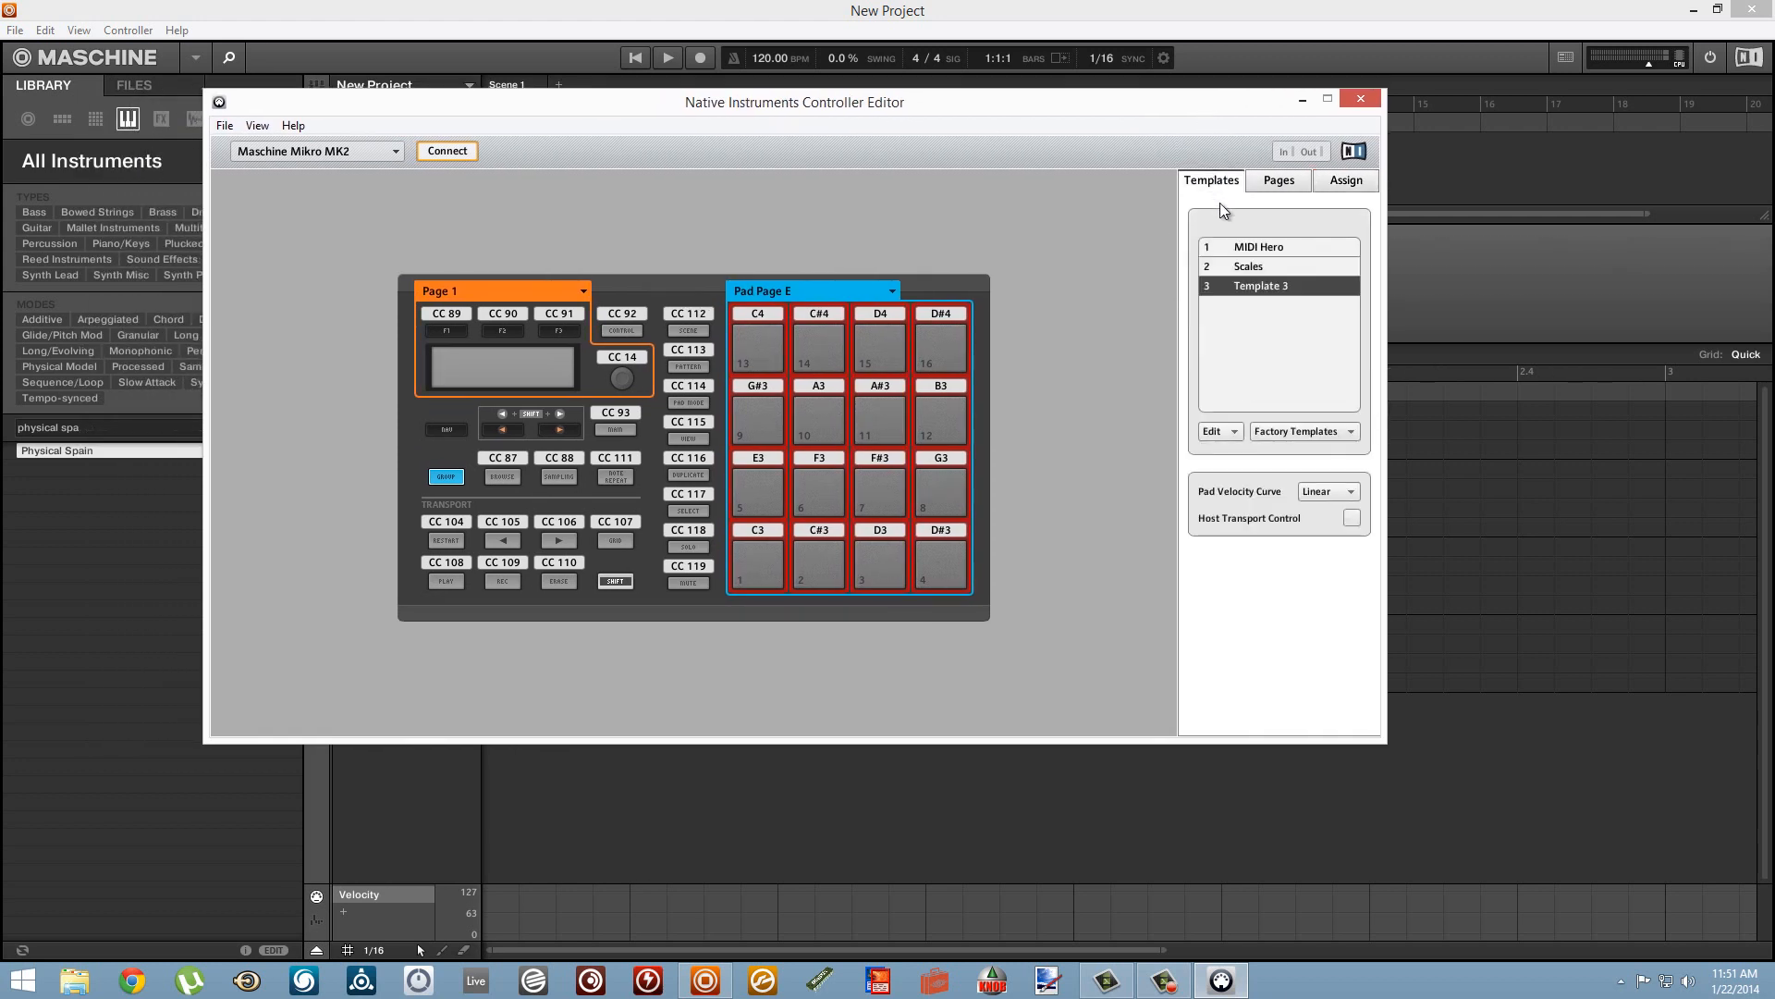
- Close Controller Editor and load Massive on Sound 1 in Maschine with its plugin window shown
{"action": "left_click", "coordinate": [1363, 100]}
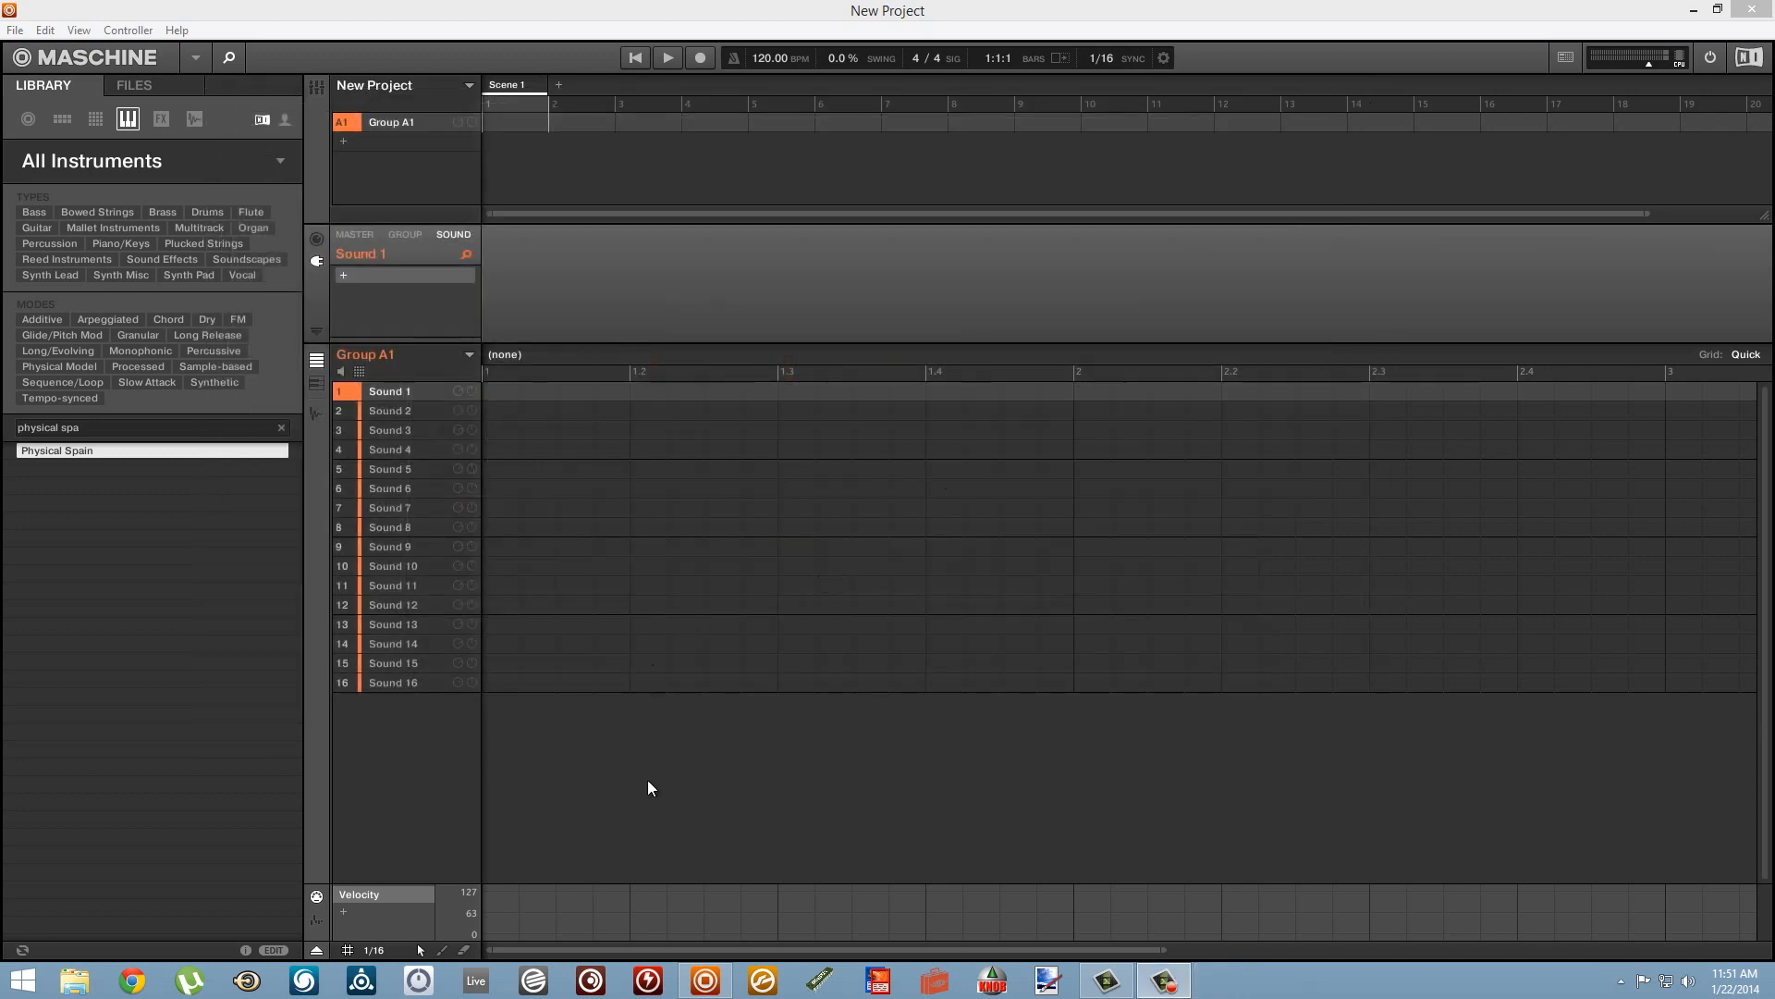
{"action": "left_click", "coordinate": [342, 278]}
{"action": "mouse_move", "coordinate": [410, 255]}
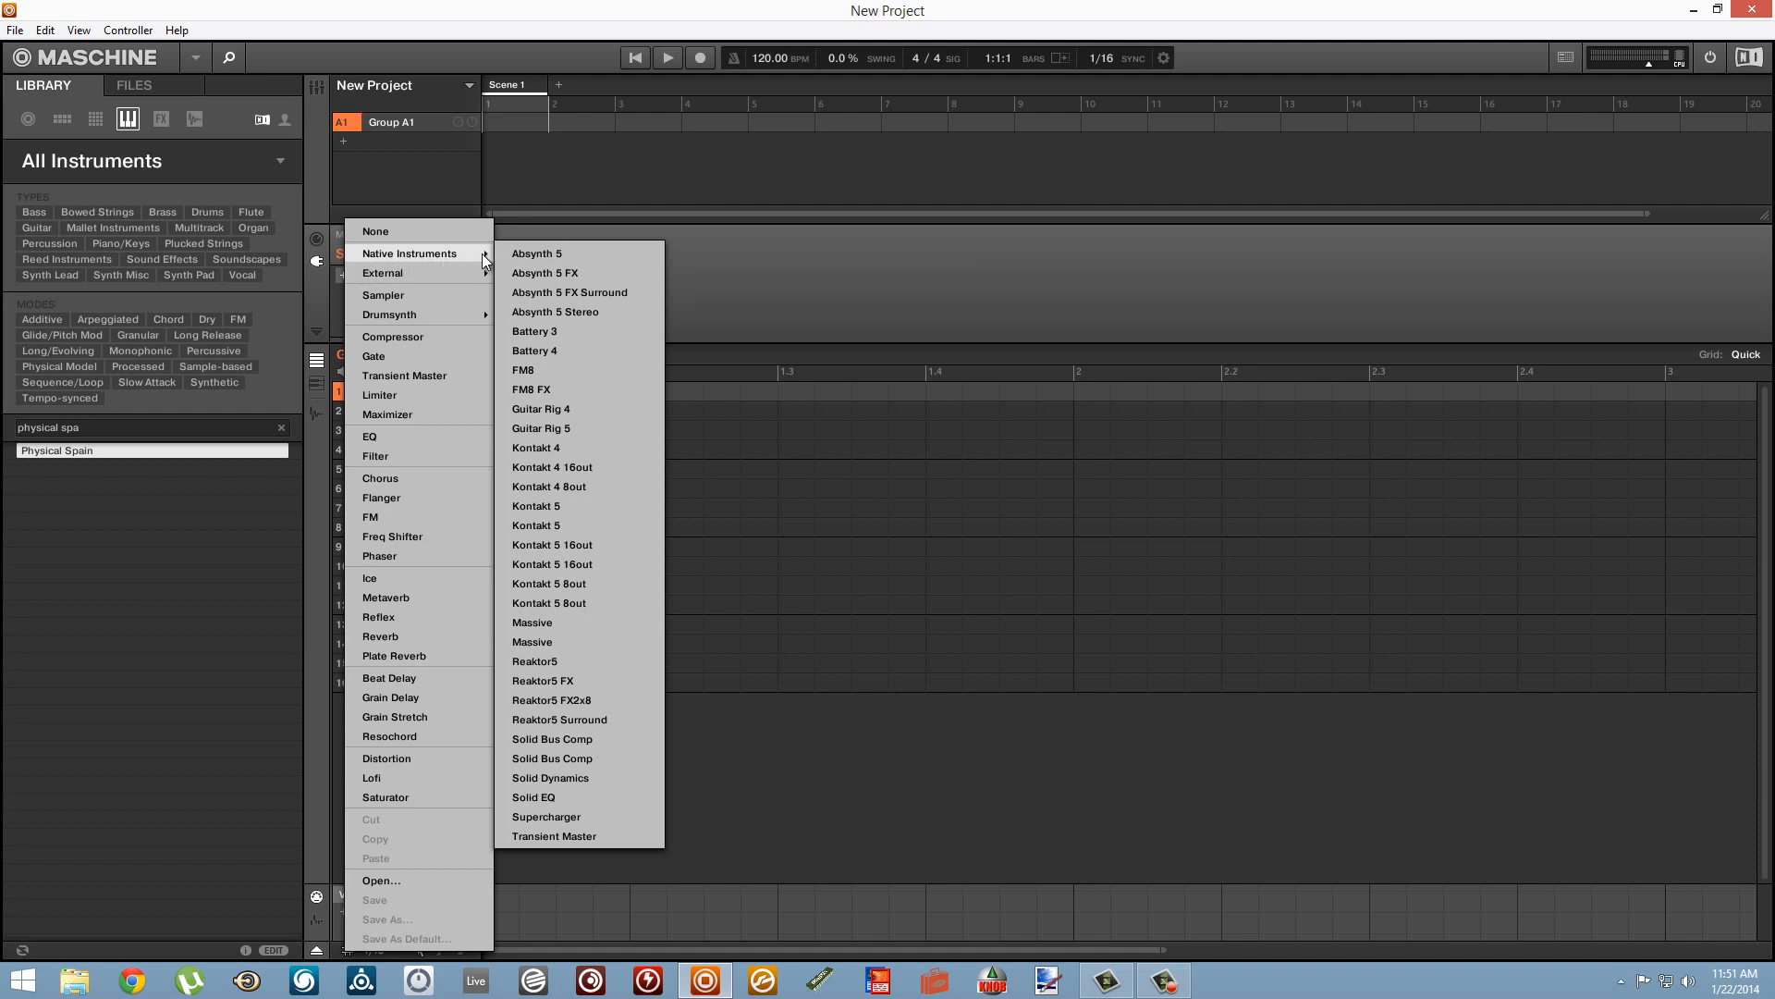
{"action": "left_click", "coordinate": [553, 619]}
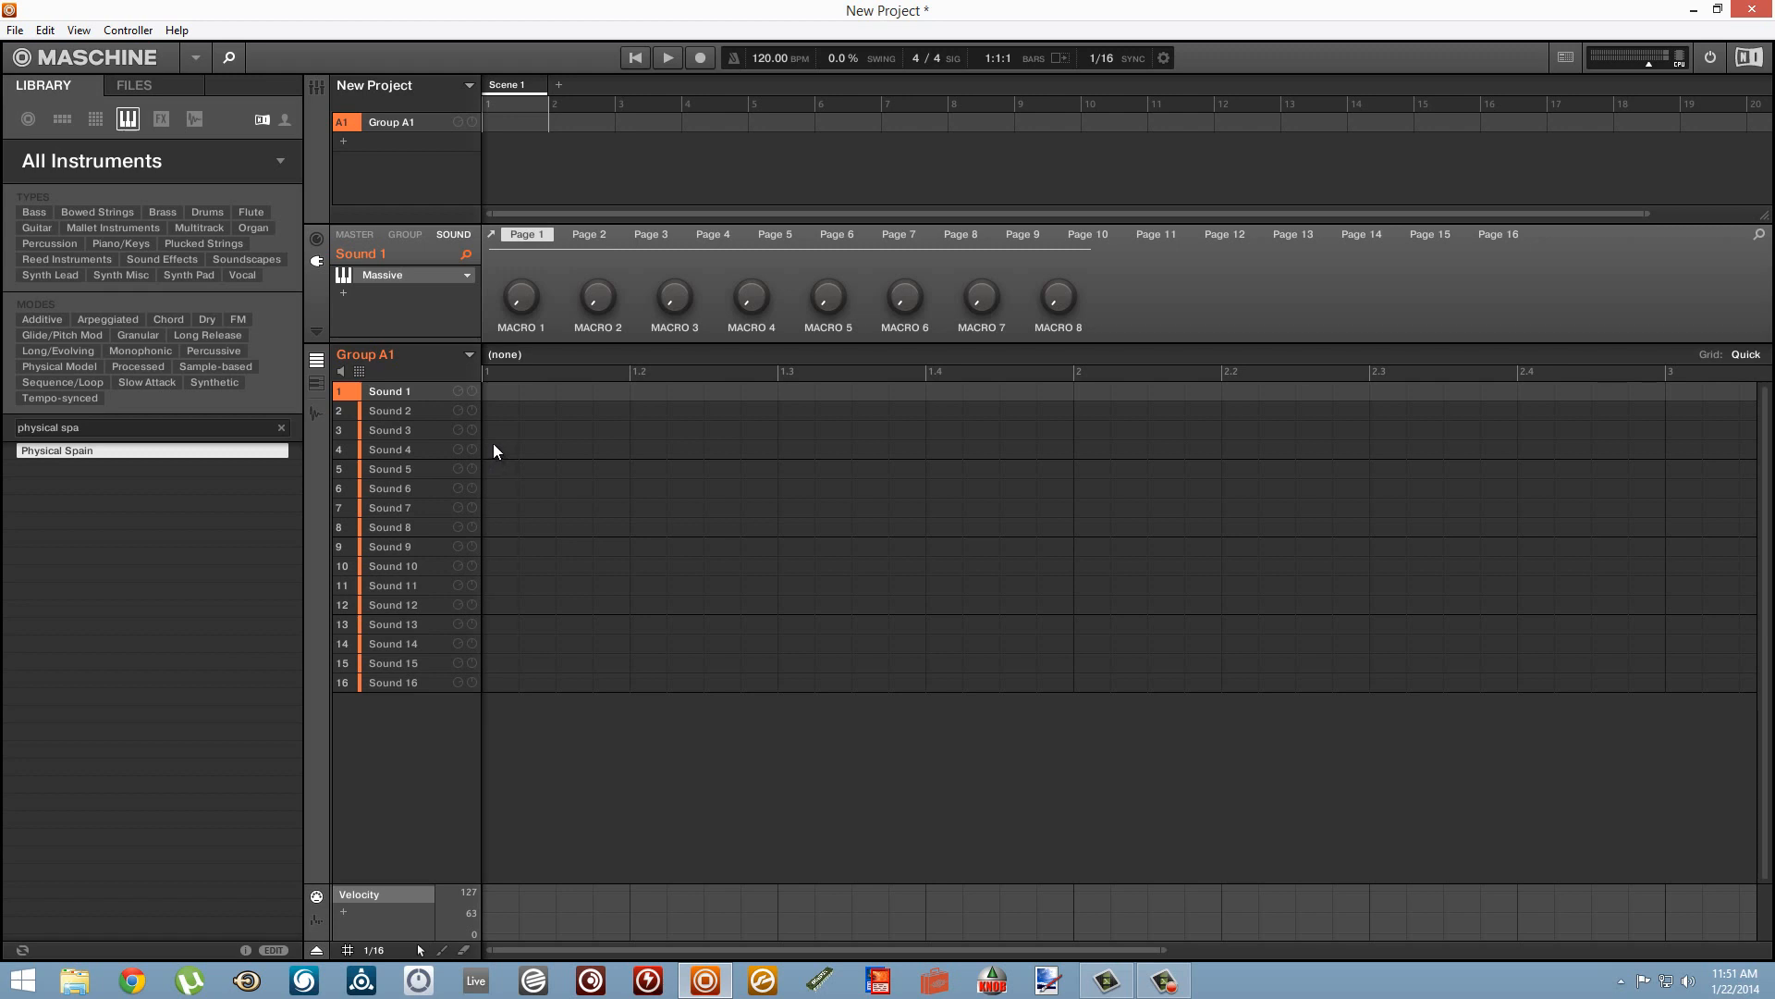
{"action": "double_click", "coordinate": [391, 278]}
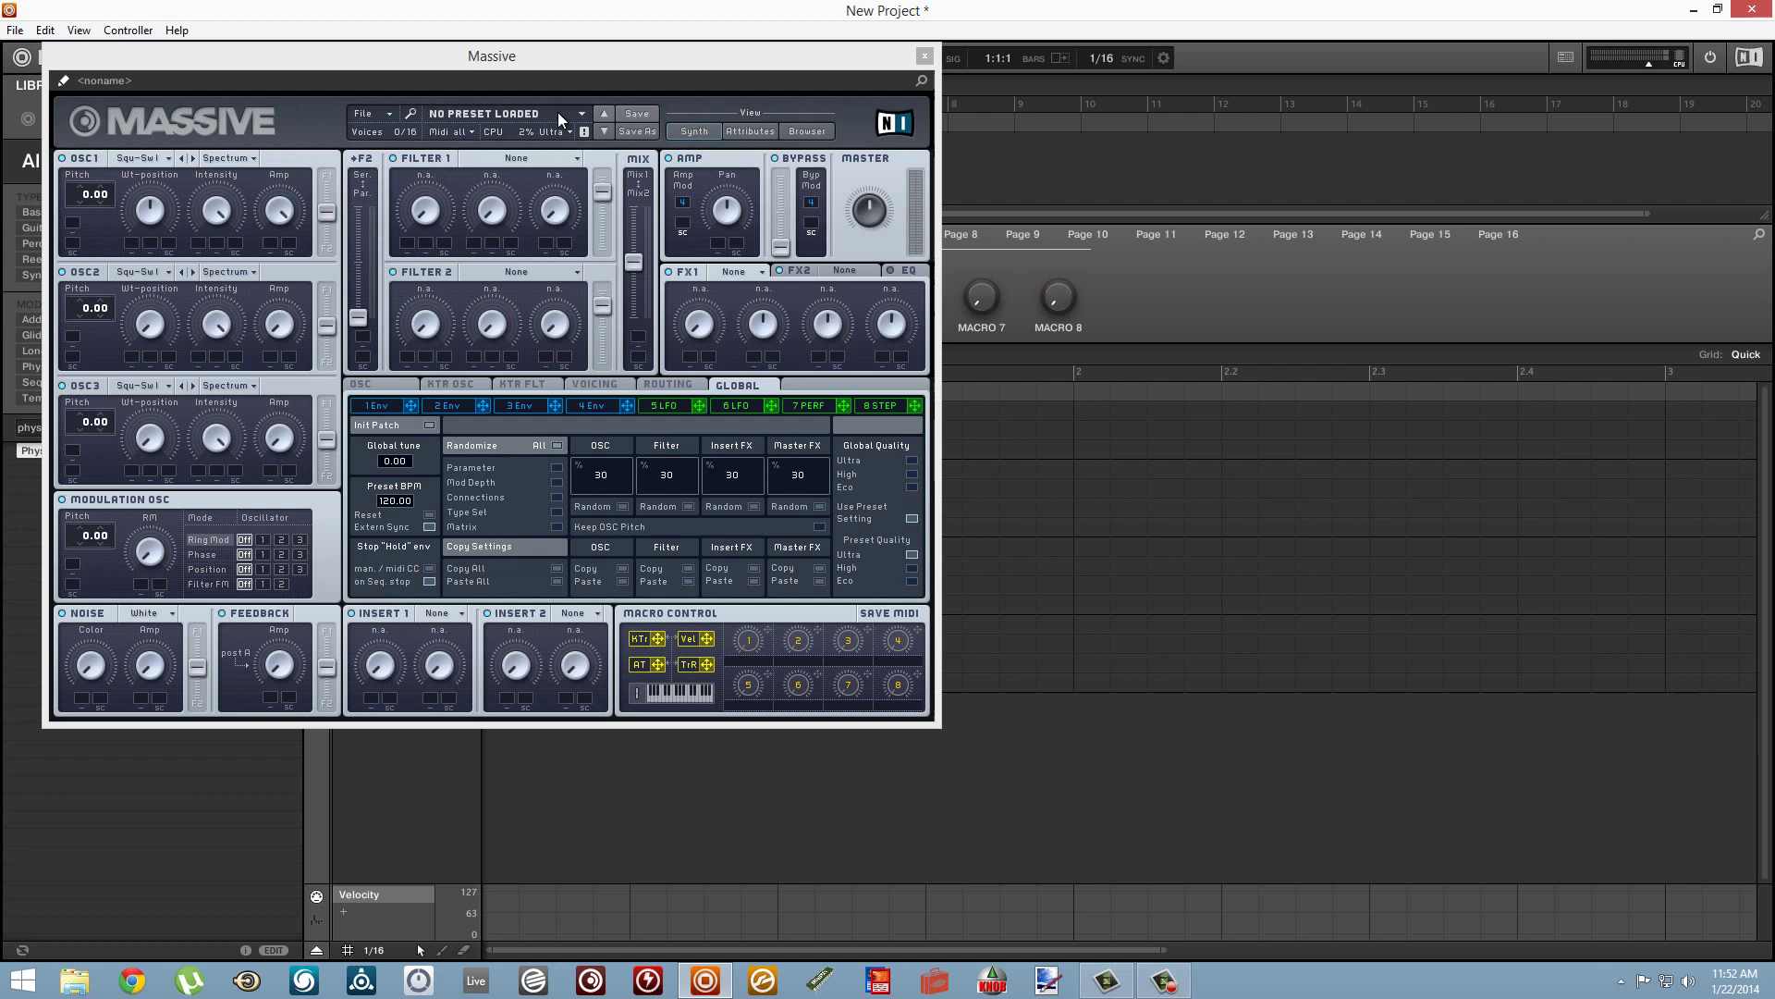
- Load the Acid Raw preset from Massive's browser and return to the synth panel
{"action": "left_click", "coordinate": [806, 130]}
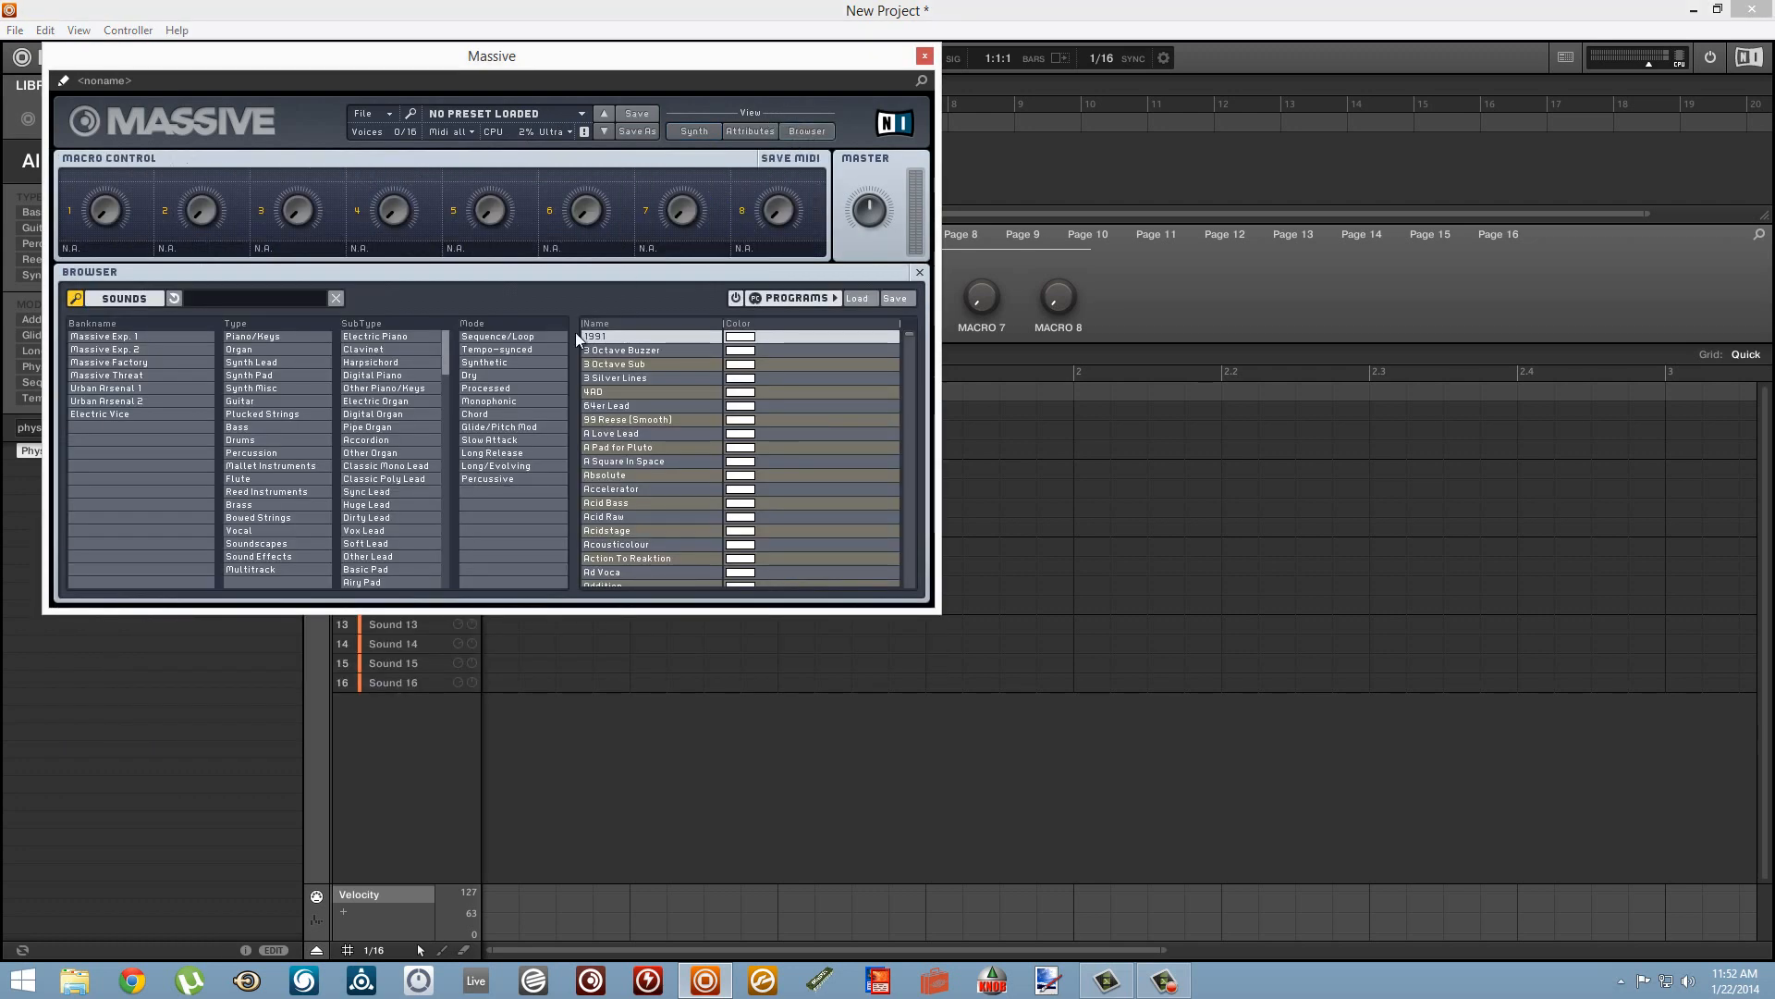
{"action": "double_click", "coordinate": [605, 517]}
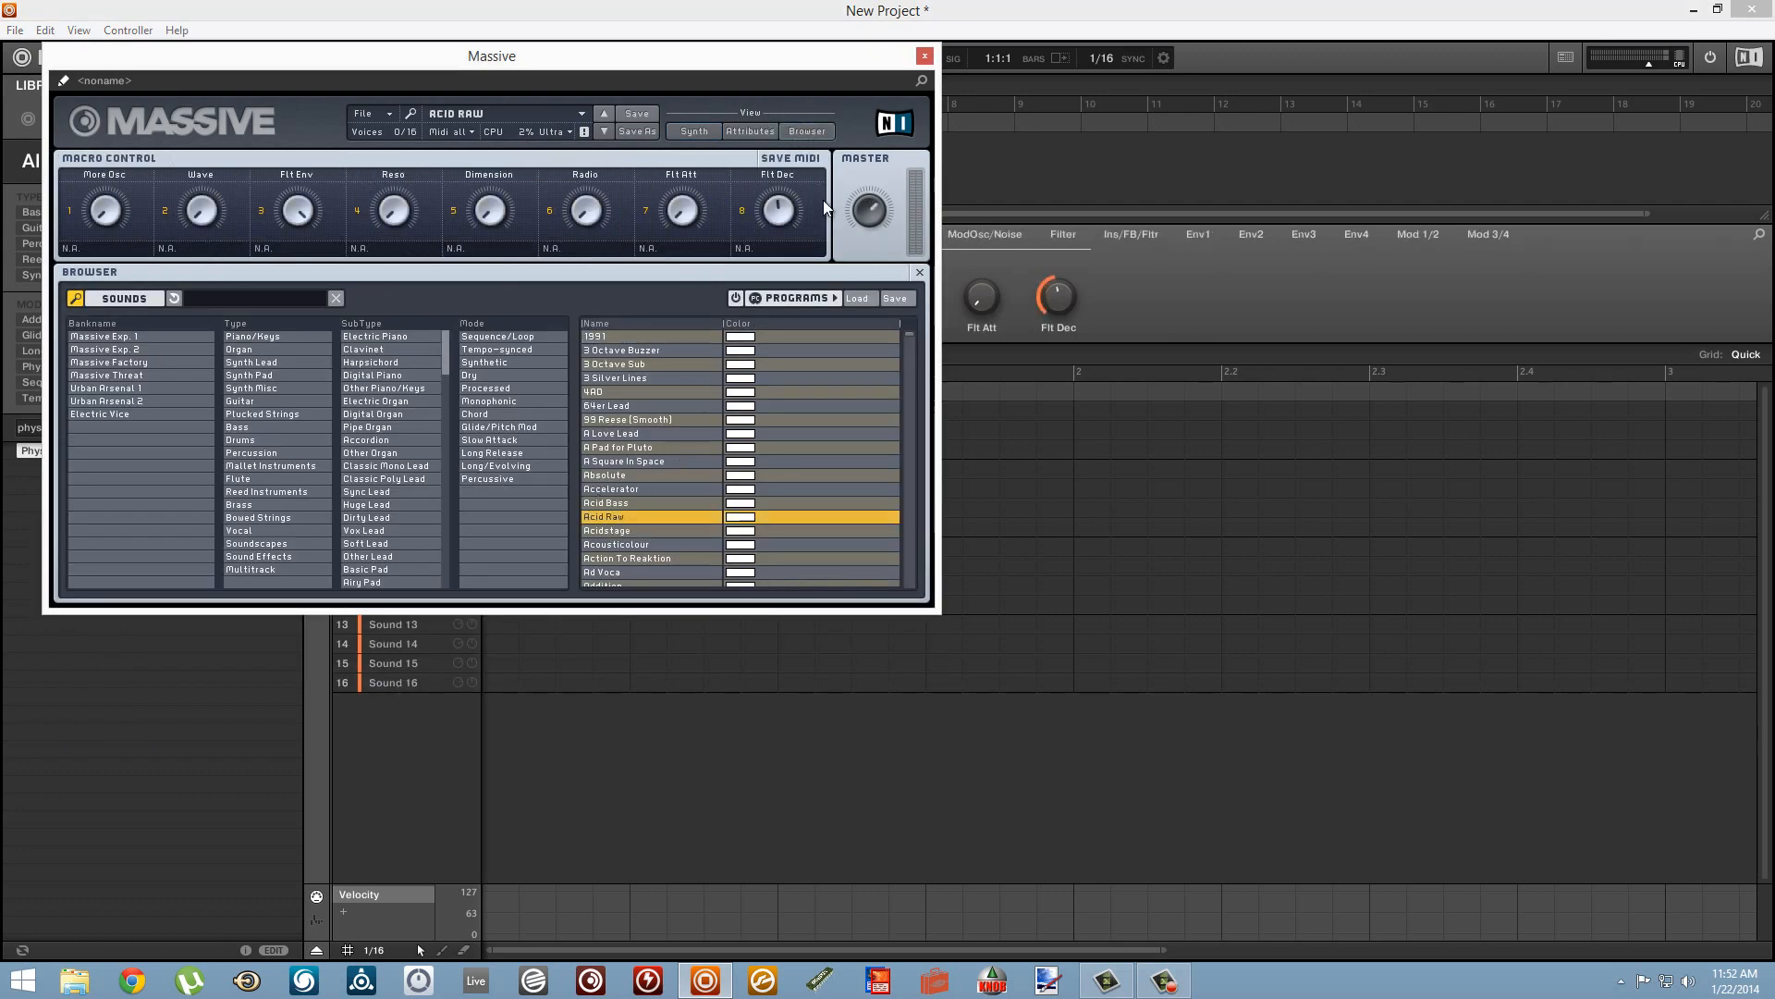
{"action": "left_click", "coordinate": [696, 130]}
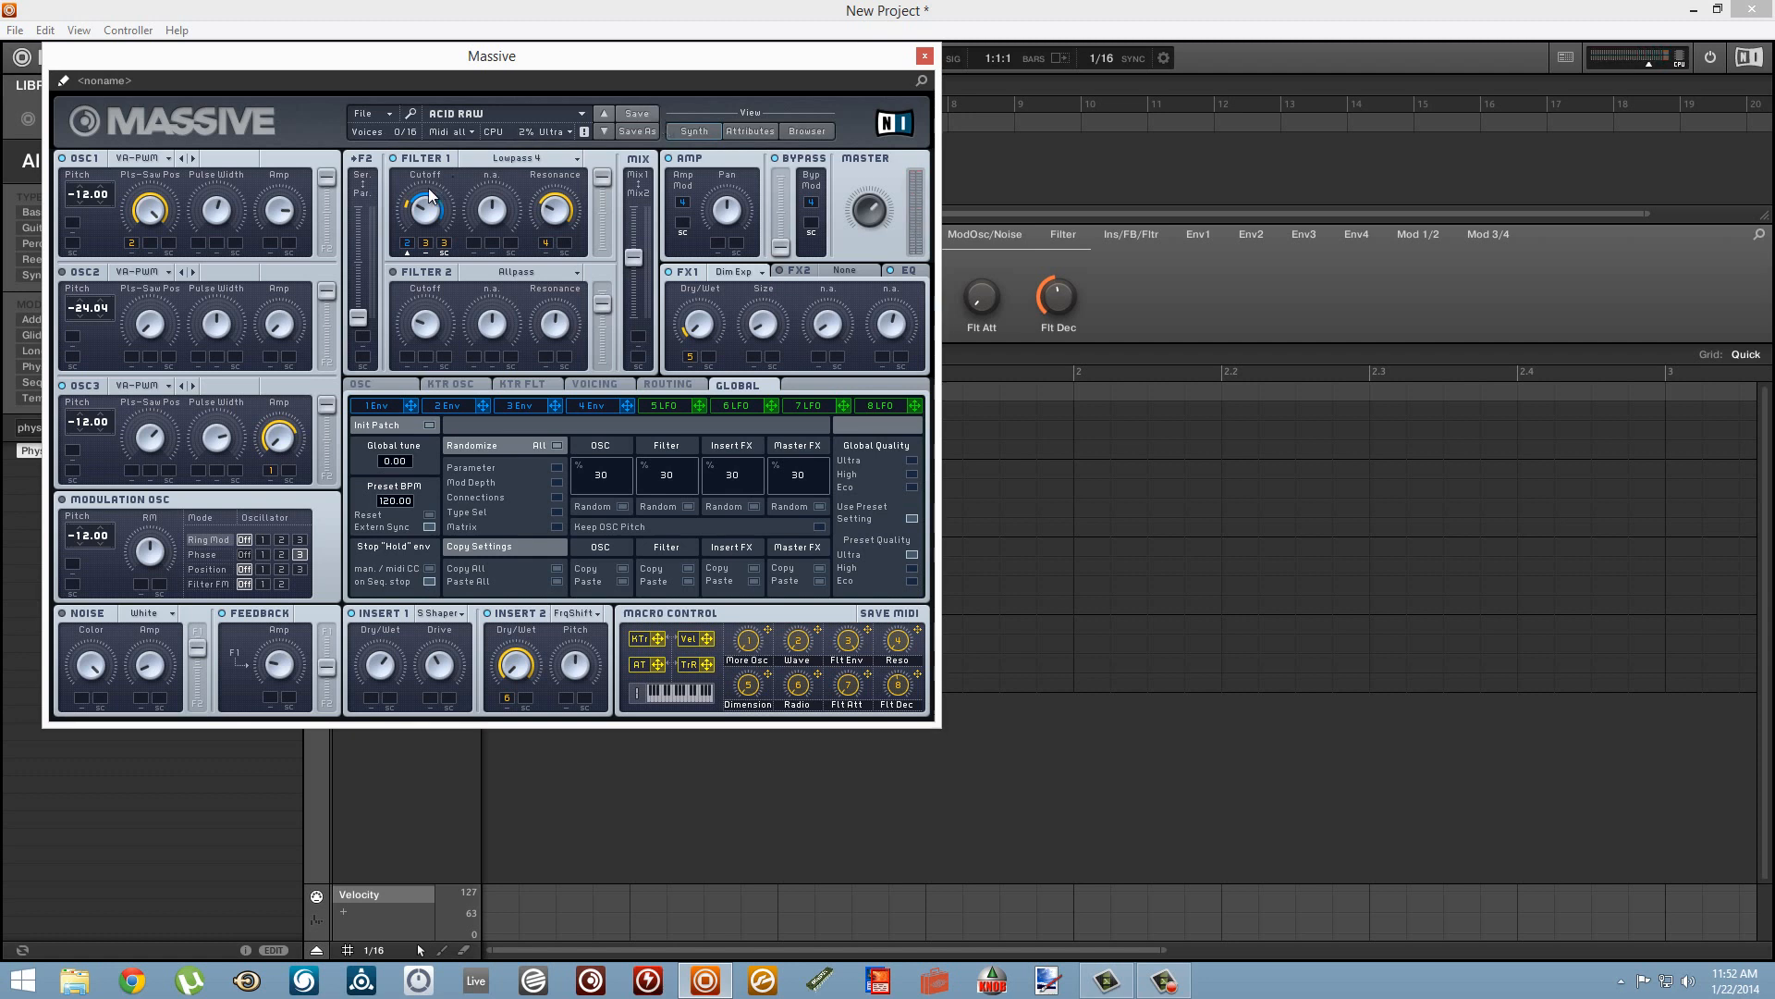
- MIDI-learn Massive's Filter 1 cutoff knob to the Maschine pads
{"action": "right_click", "coordinate": [422, 216]}
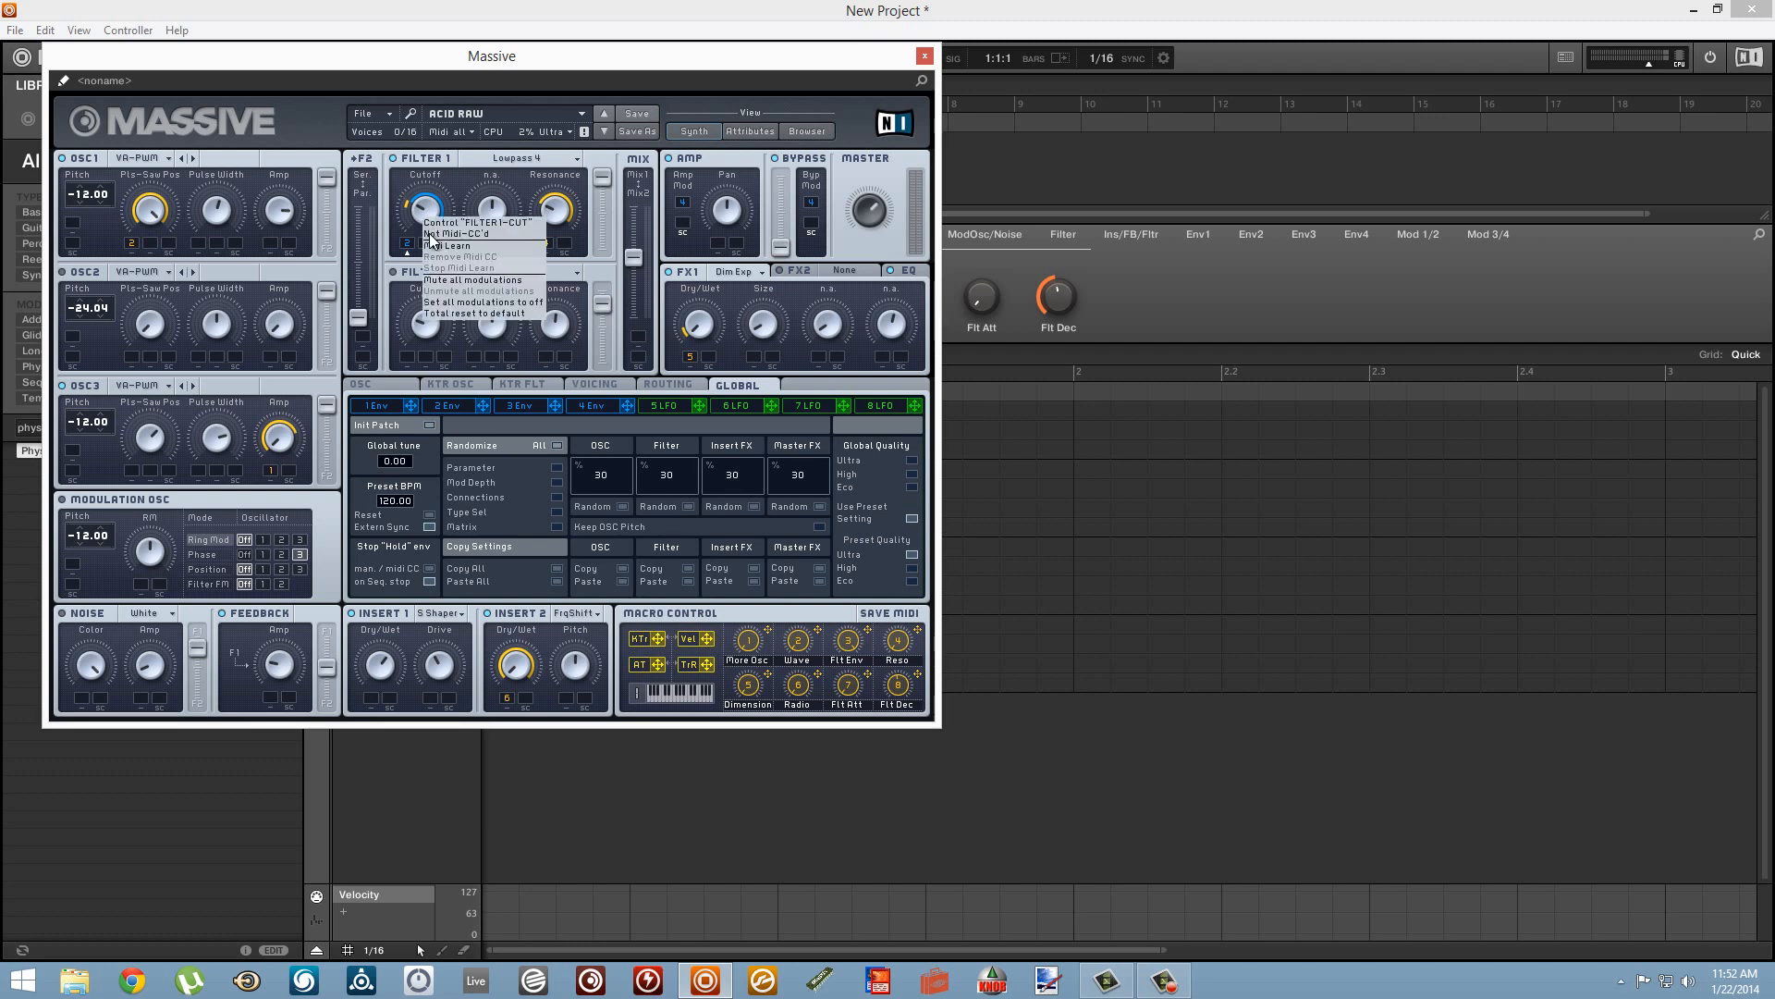
{"action": "left_click", "coordinate": [442, 246]}
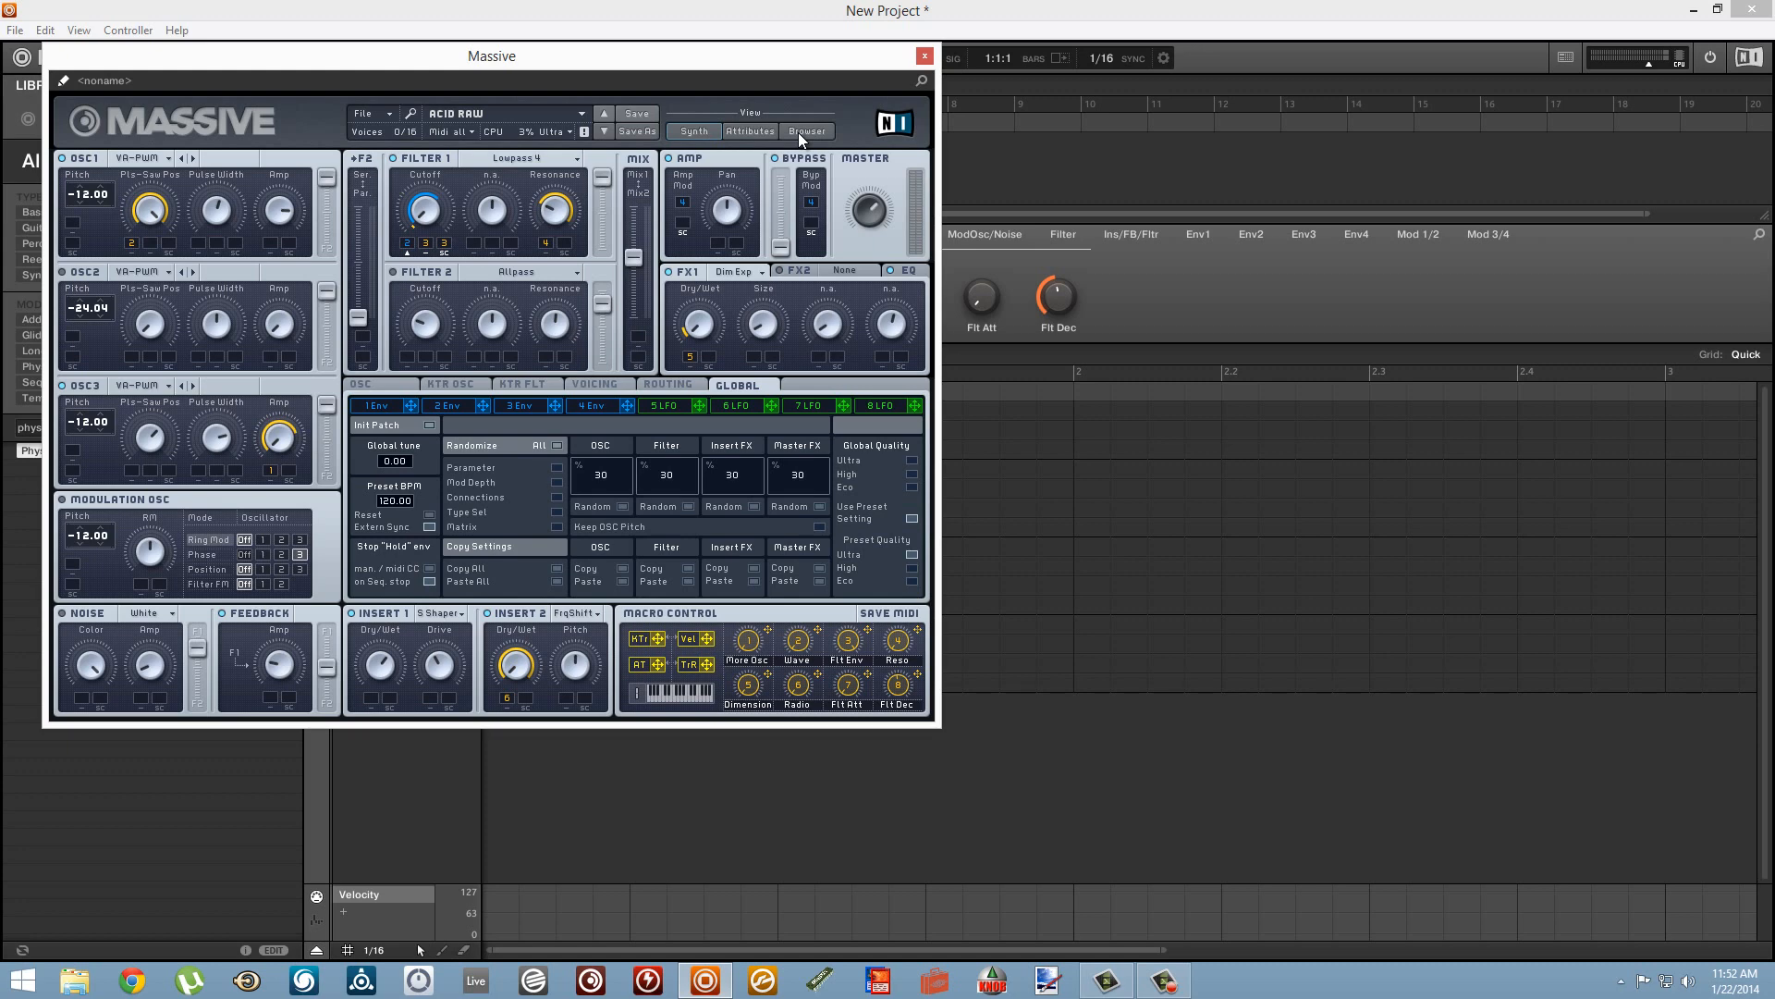
- Load the Physical Spain preset from the Guitar type, return to the synth panel, keeping Filter 1 on Comb
{"action": "left_click", "coordinate": [798, 132]}
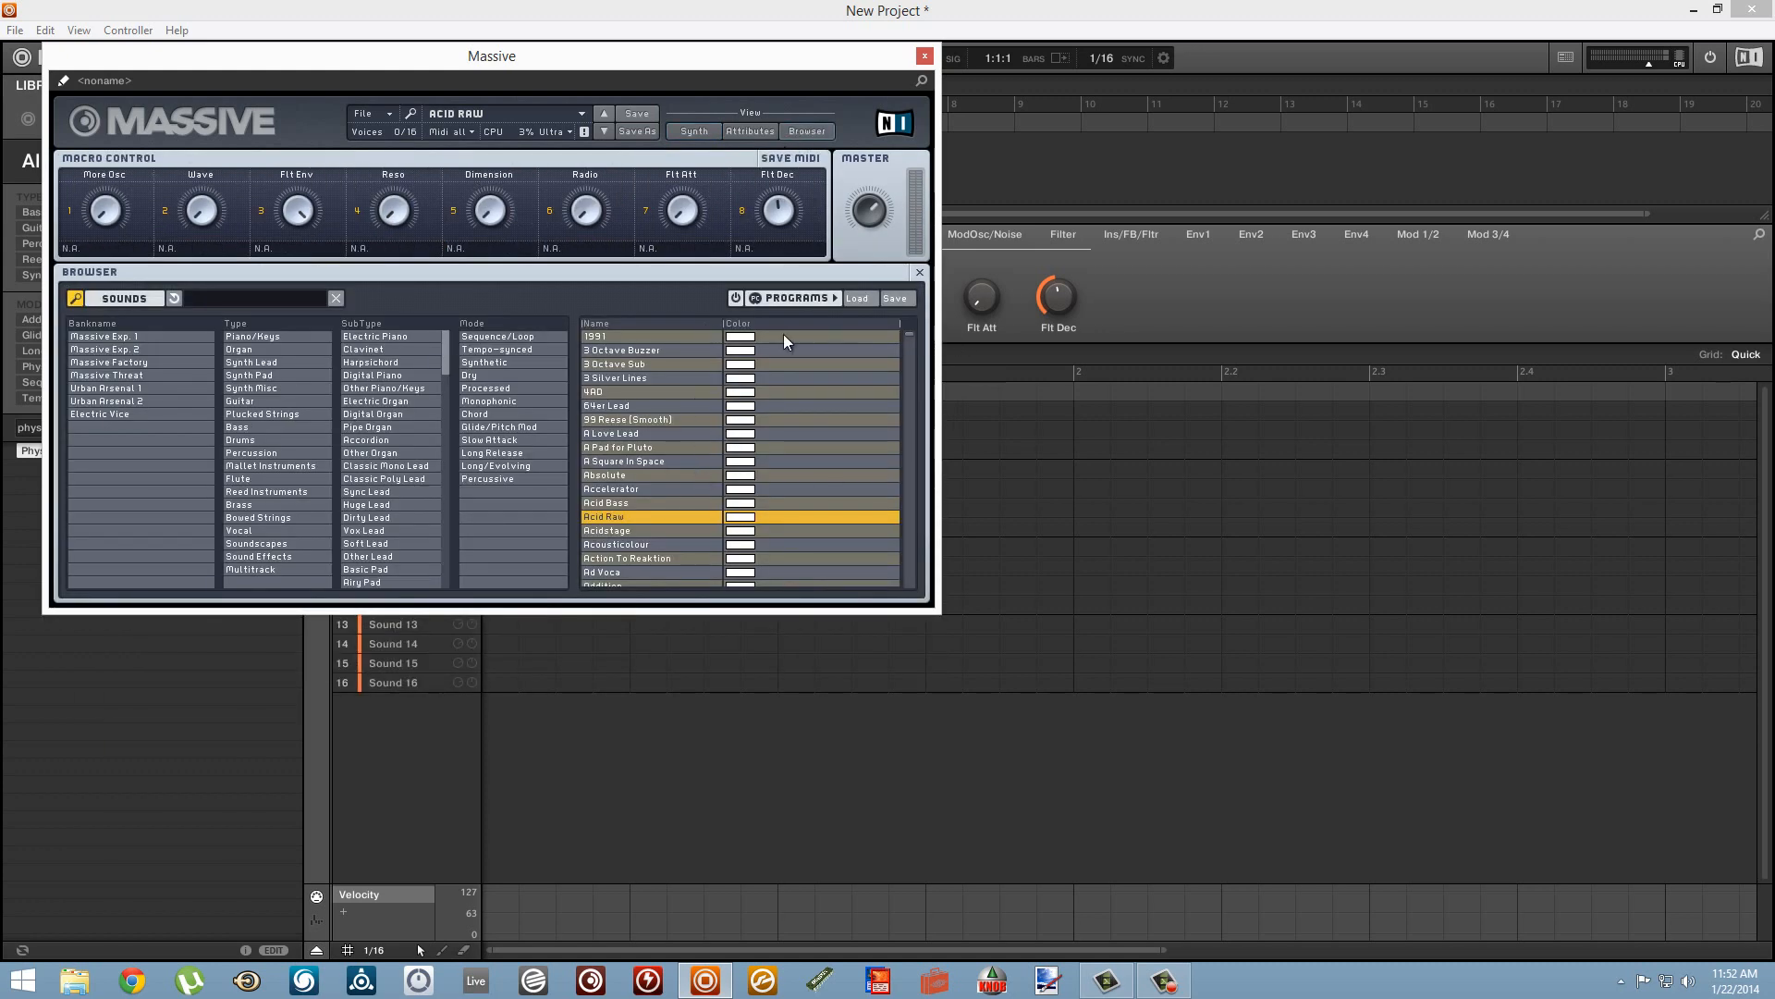
{"action": "left_click", "coordinate": [240, 401]}
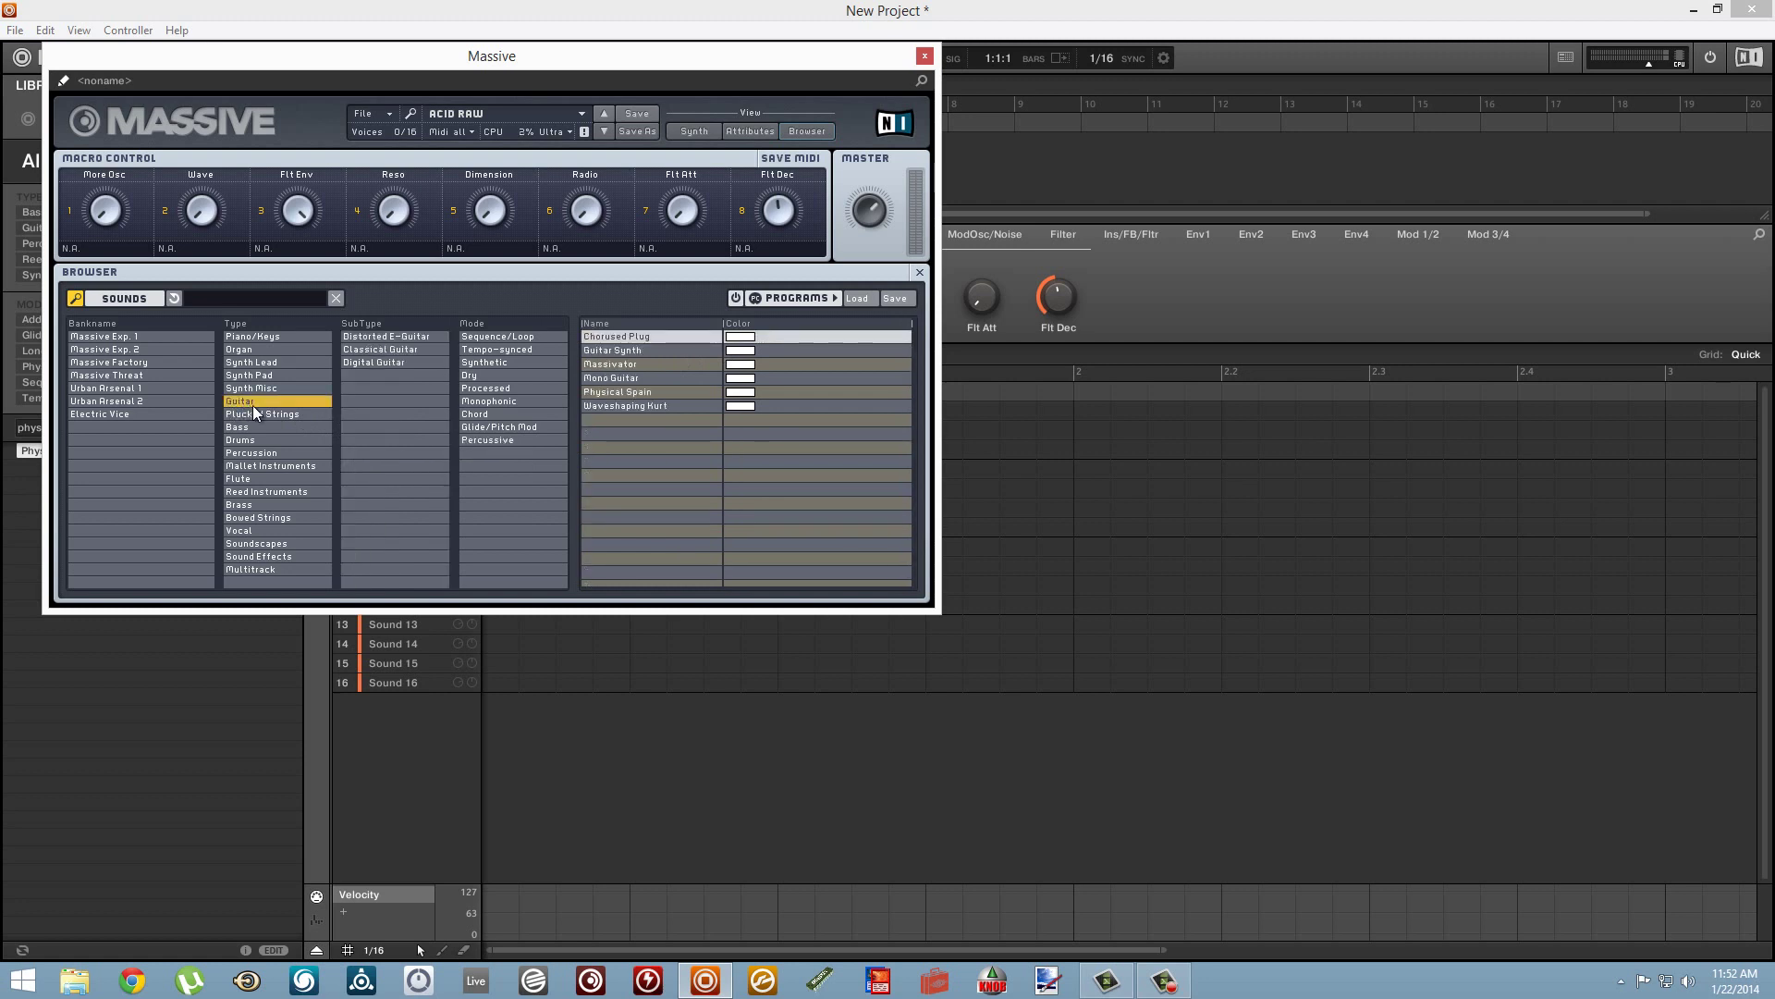
{"action": "double_click", "coordinate": [626, 391]}
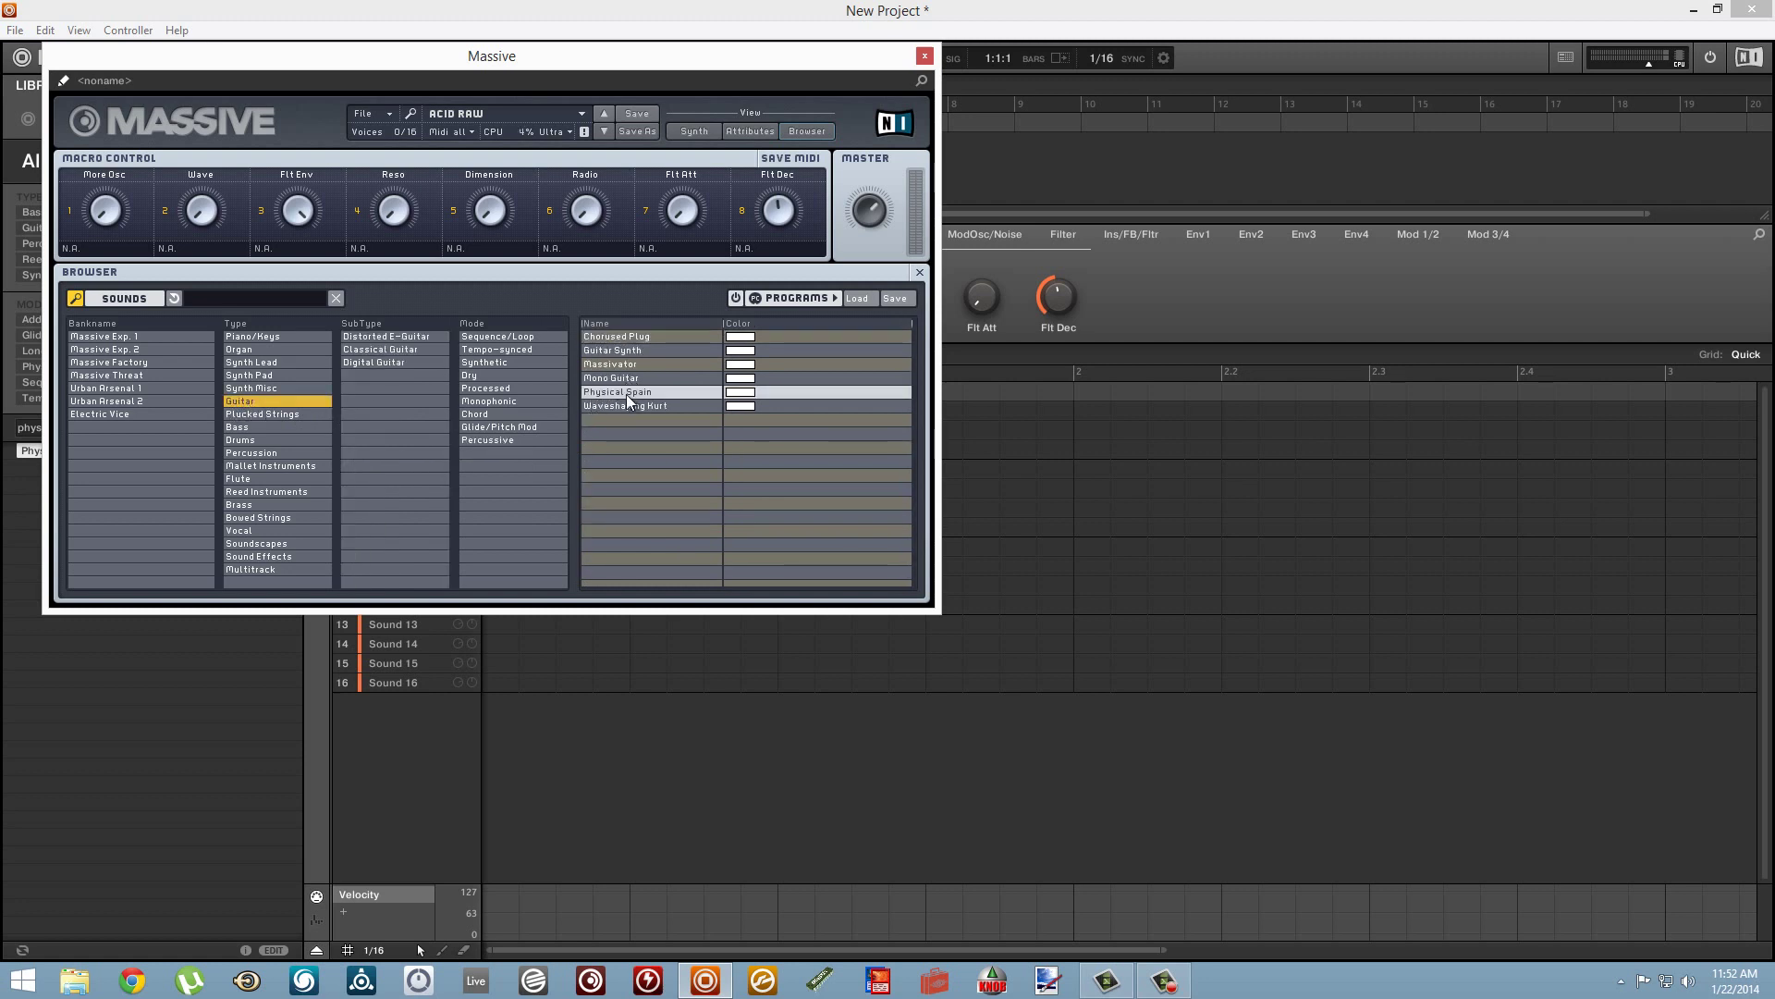
{"action": "left_click", "coordinate": [697, 131]}
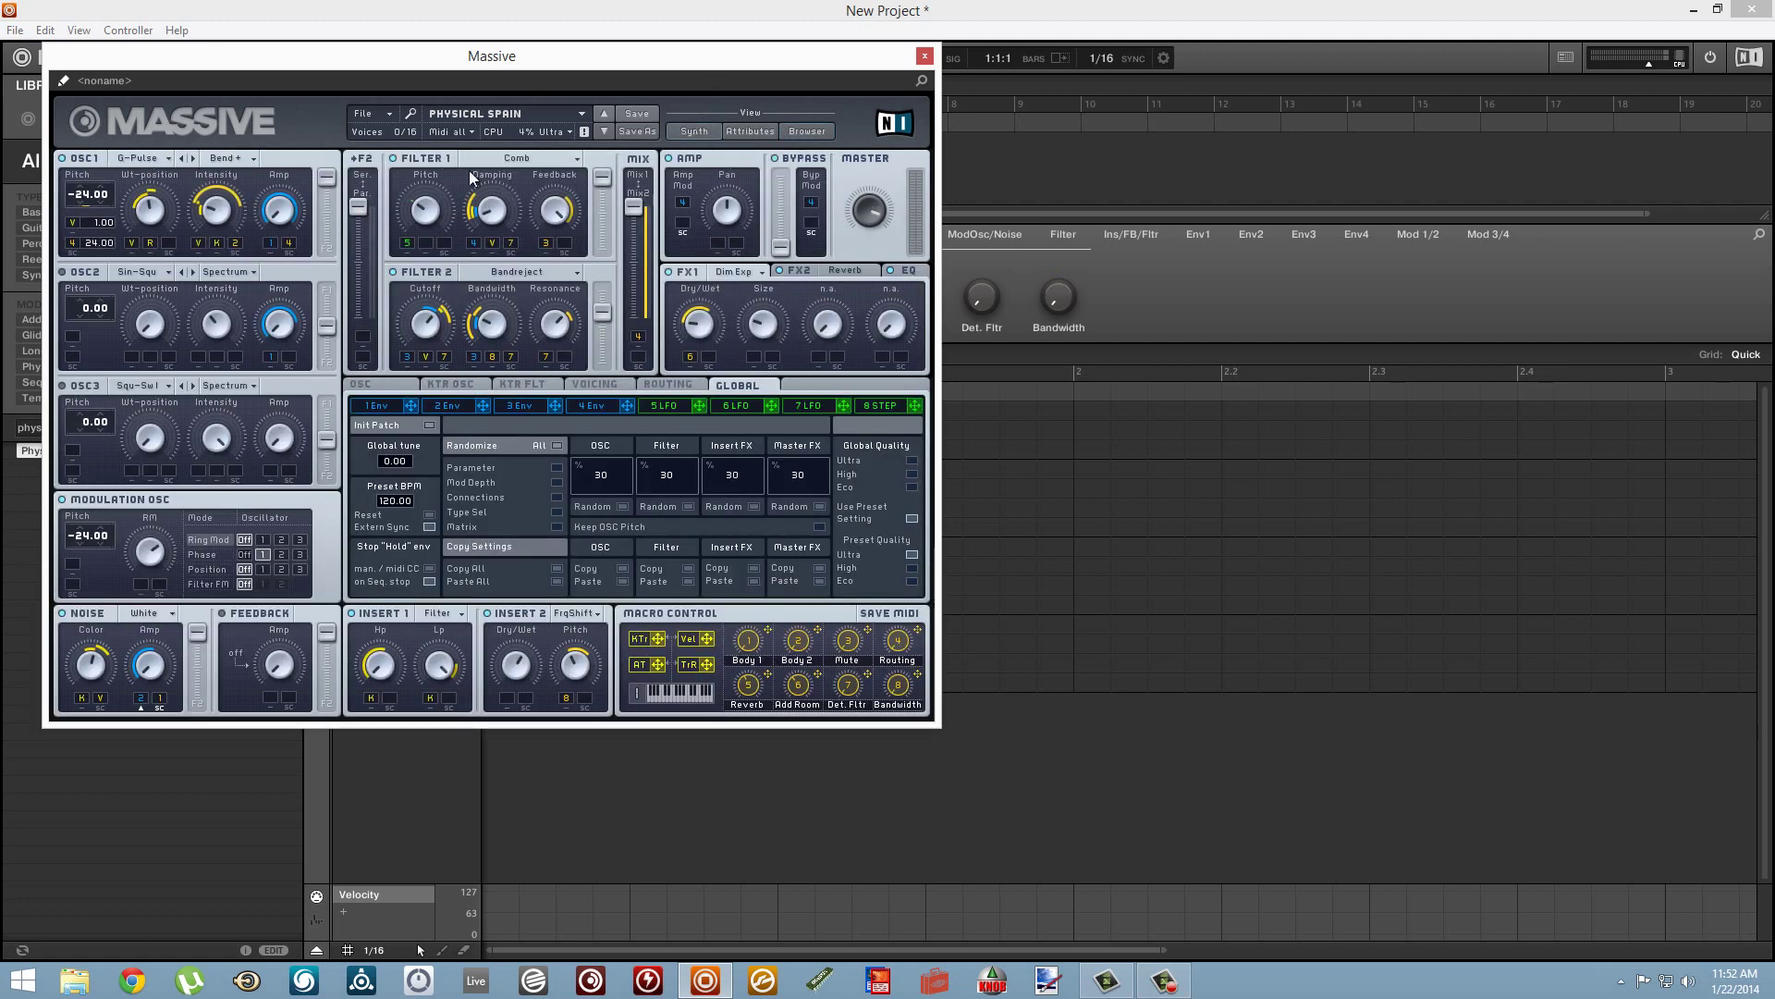
{"action": "left_click", "coordinate": [520, 156]}
{"action": "left_click", "coordinate": [540, 163]}
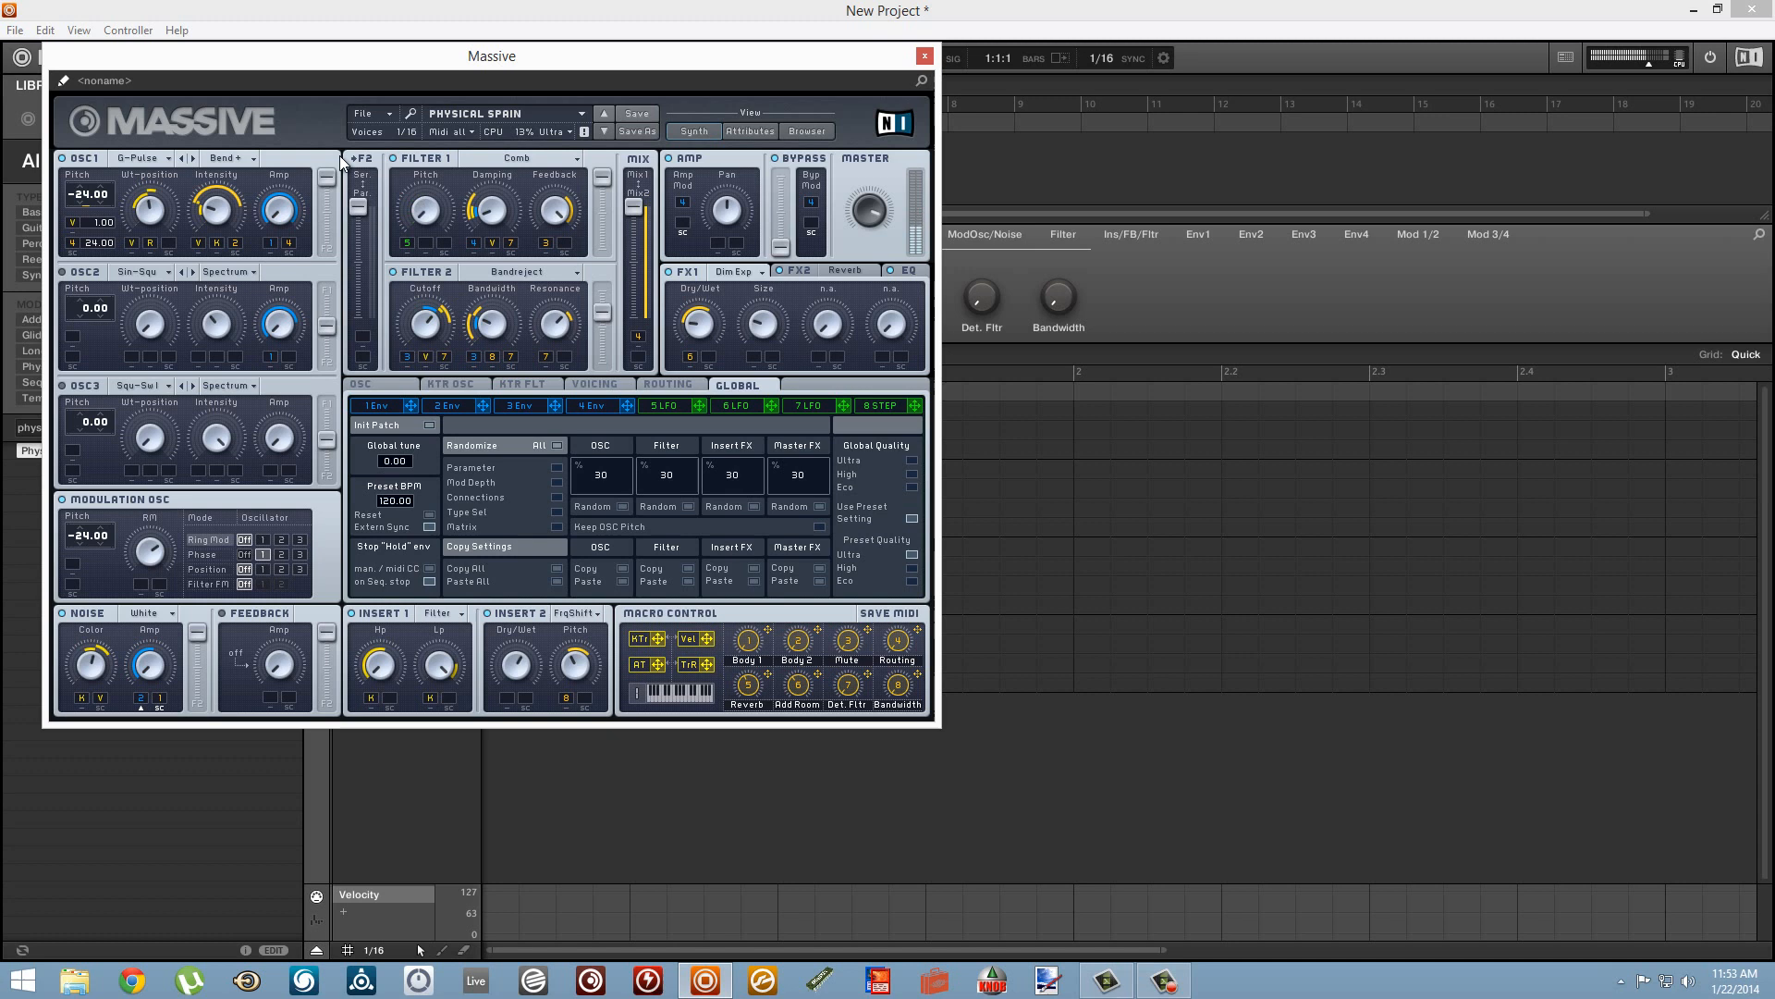
- MIDI-learn OSC1 wavetable position, Filter 2 cutoff and Filter 1 pitch to the controller
{"action": "right_click", "coordinate": [149, 216]}
{"action": "left_click", "coordinate": [167, 242]}
{"action": "right_click", "coordinate": [427, 327]}
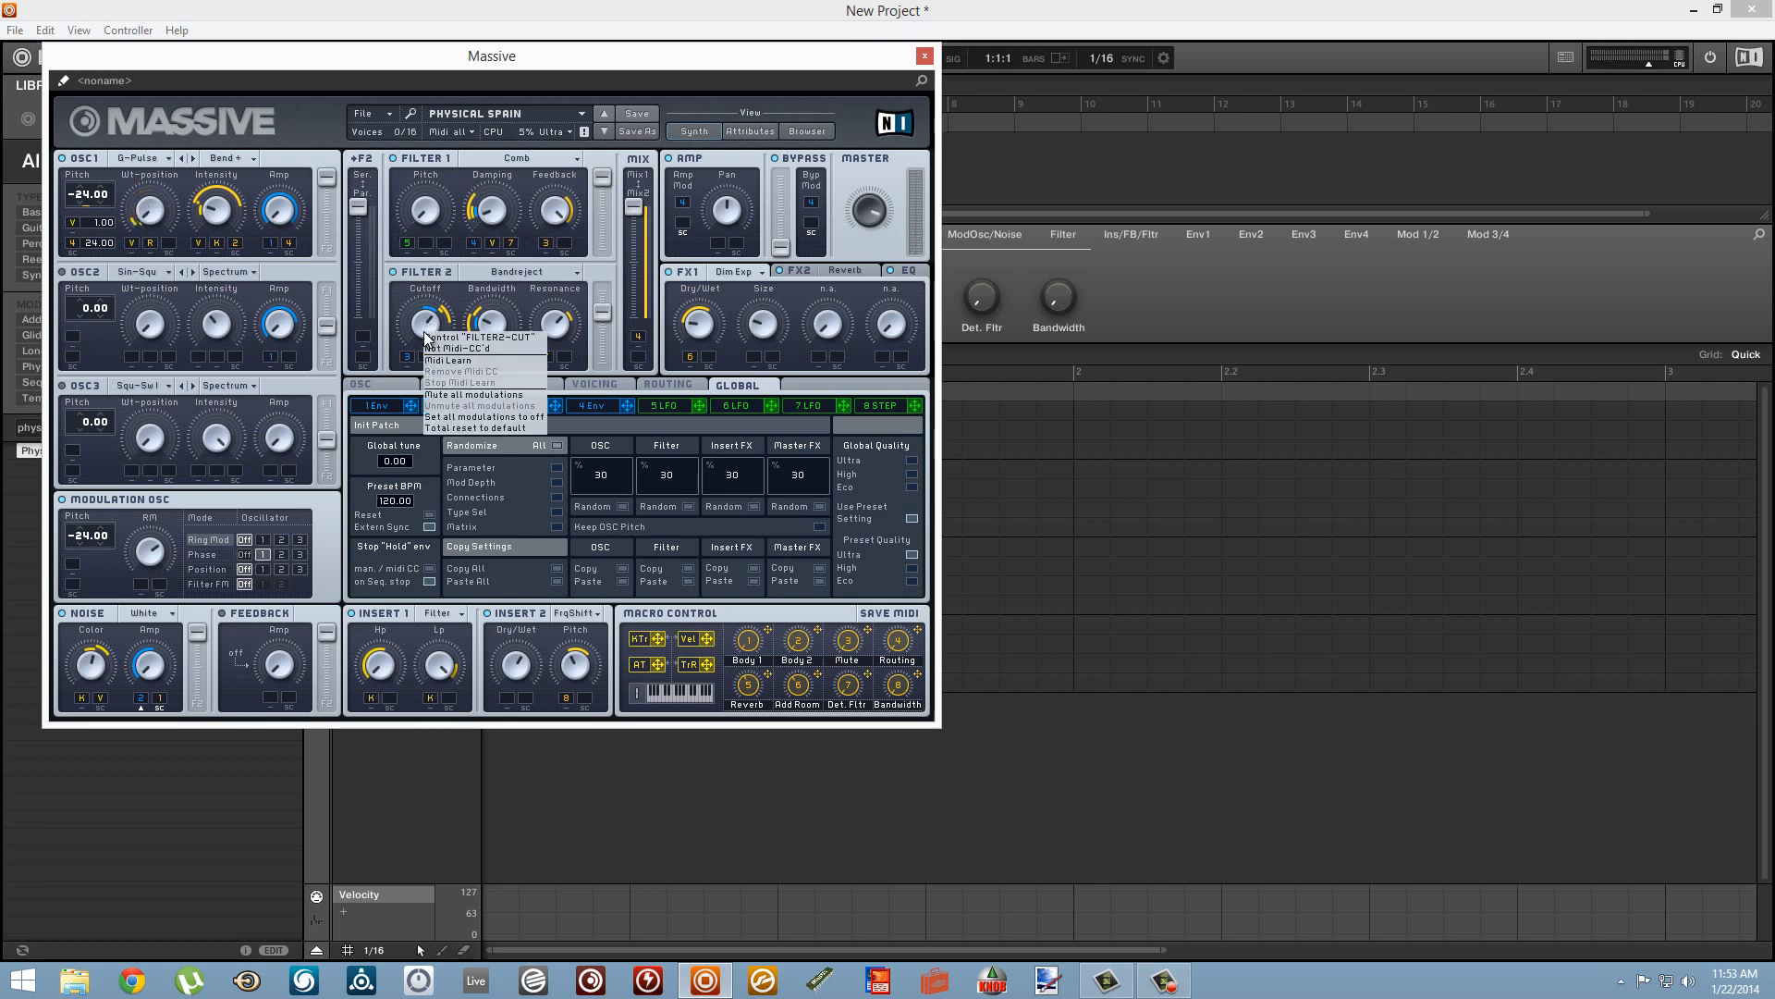
{"action": "left_click", "coordinate": [447, 361]}
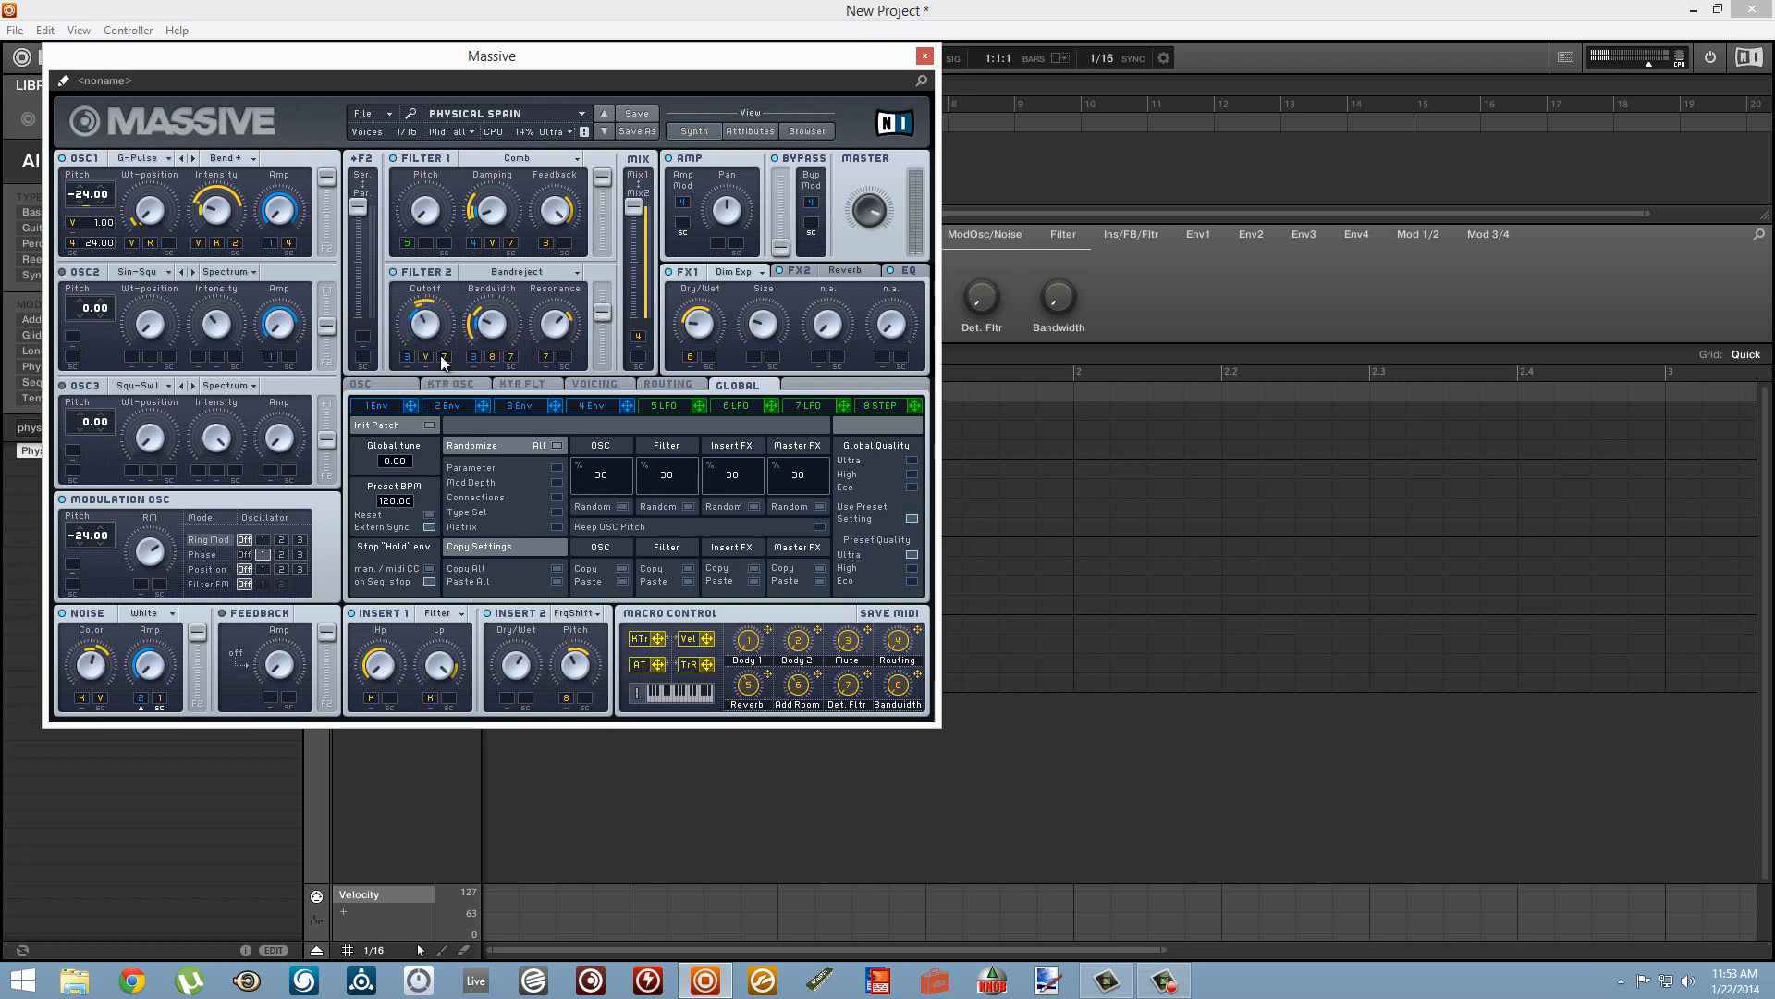
{"action": "right_click", "coordinate": [424, 215]}
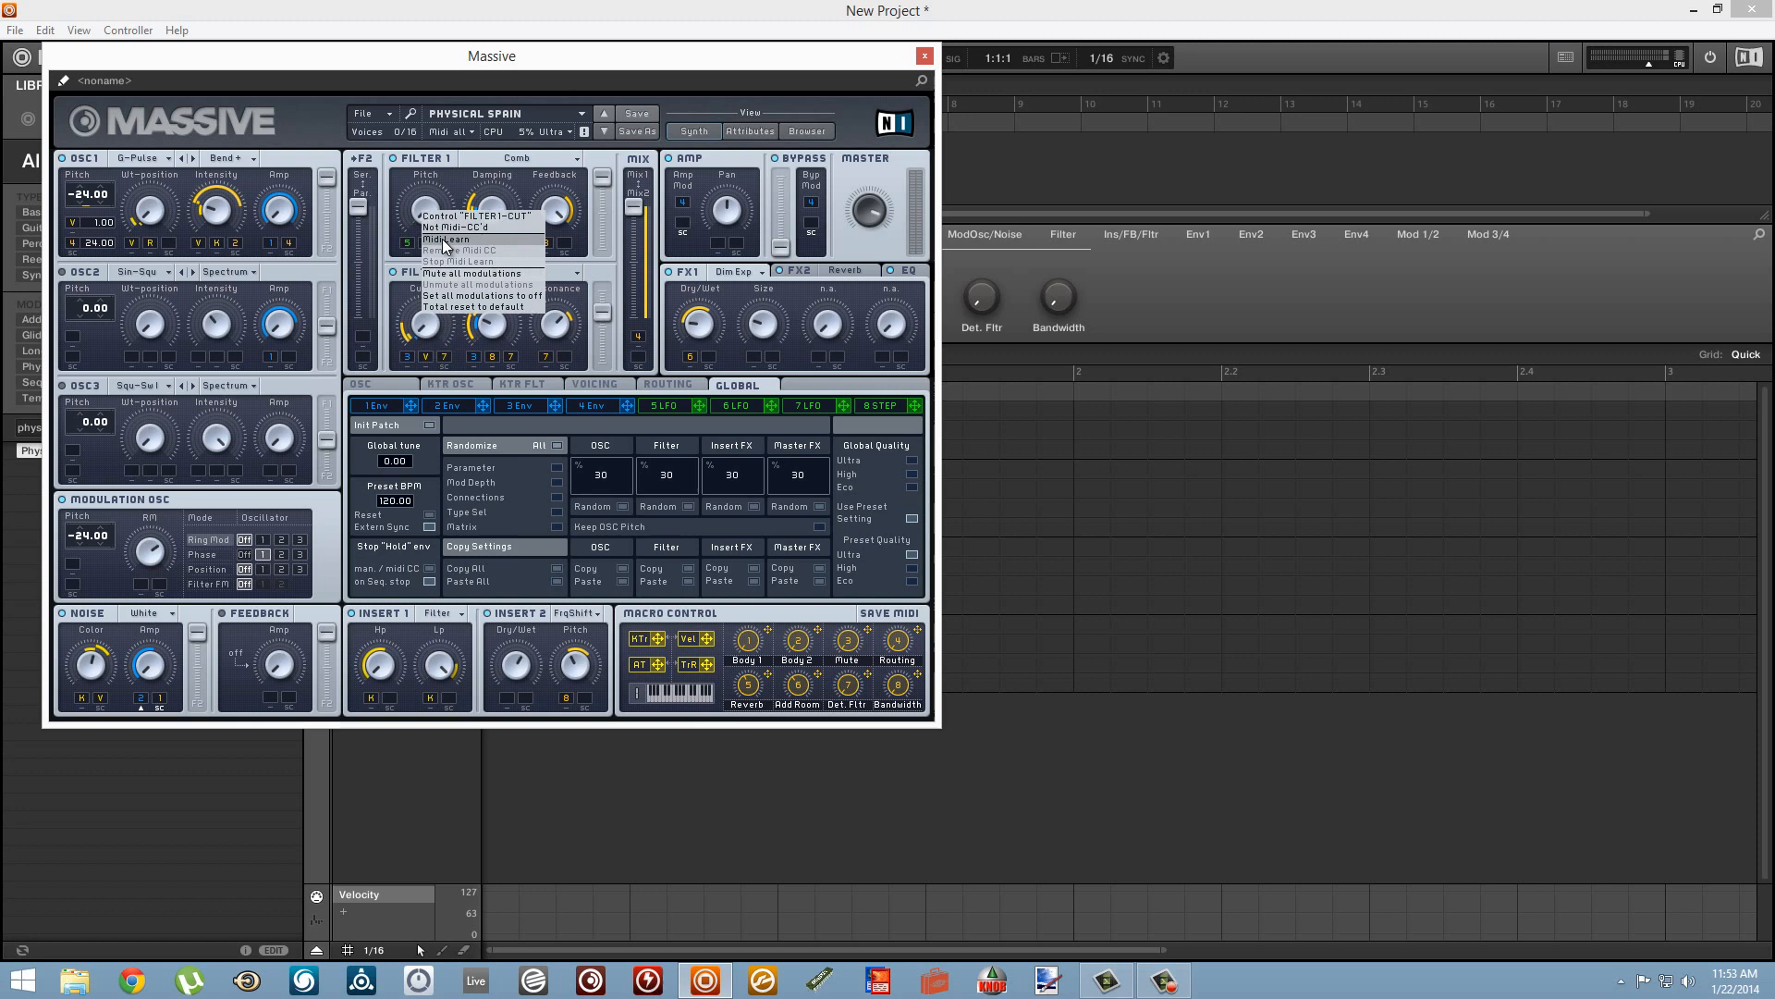
{"action": "left_click", "coordinate": [444, 245]}
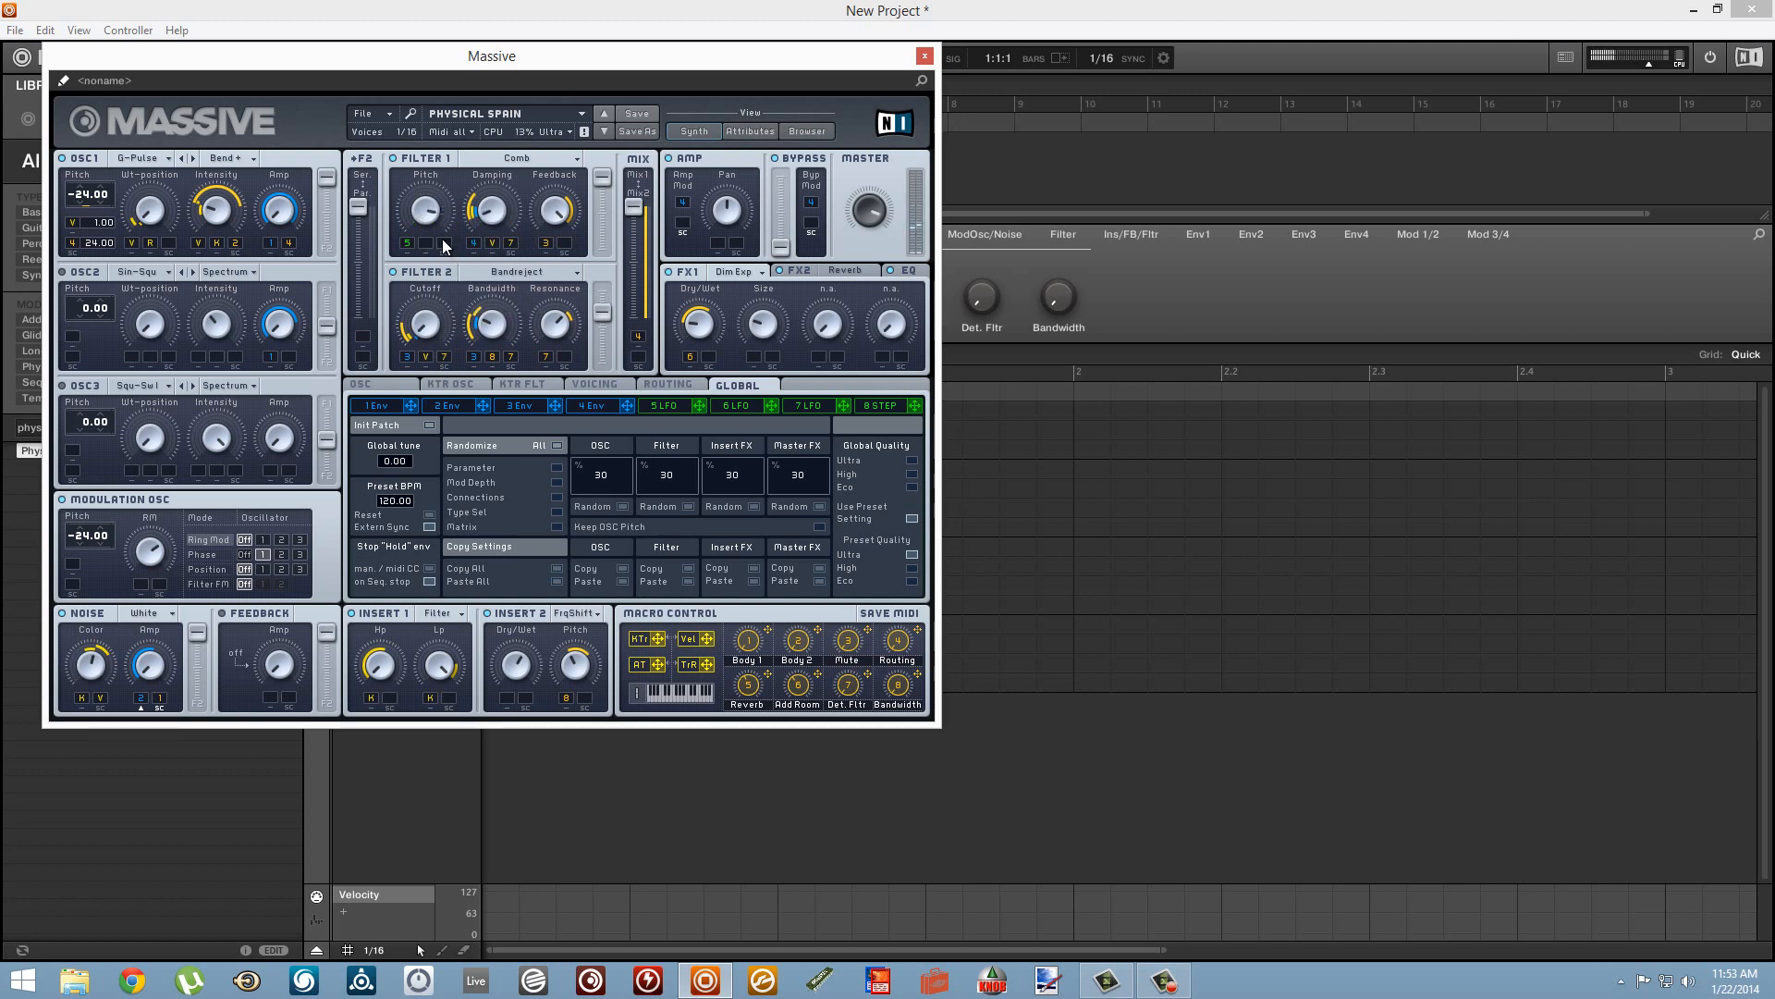